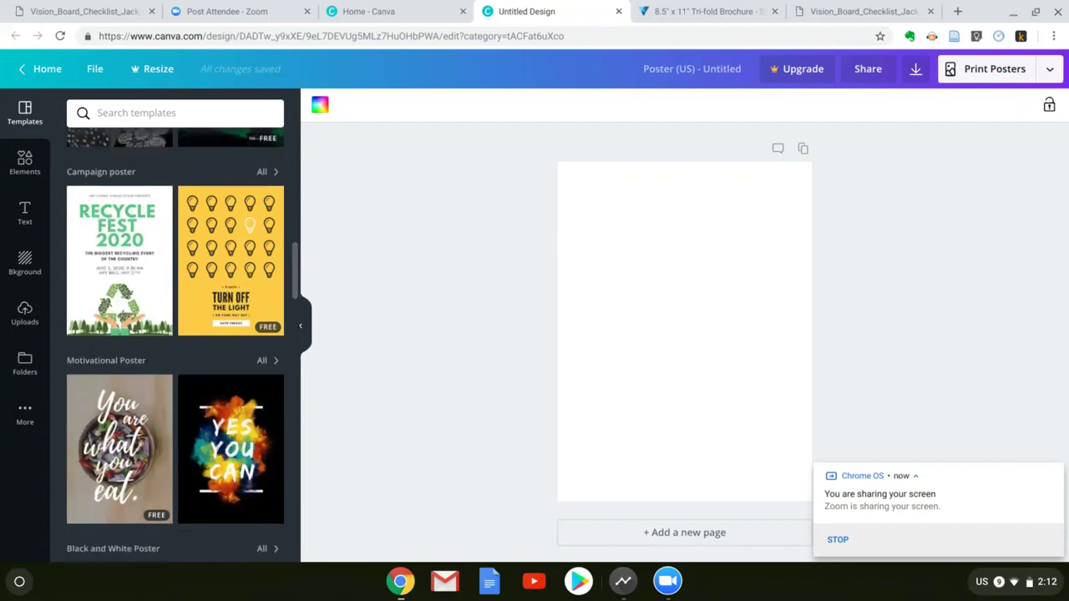
Step: Apply the "You are what you eat." motivational poster template to the blank page
scroll(182, 345, down, 1)
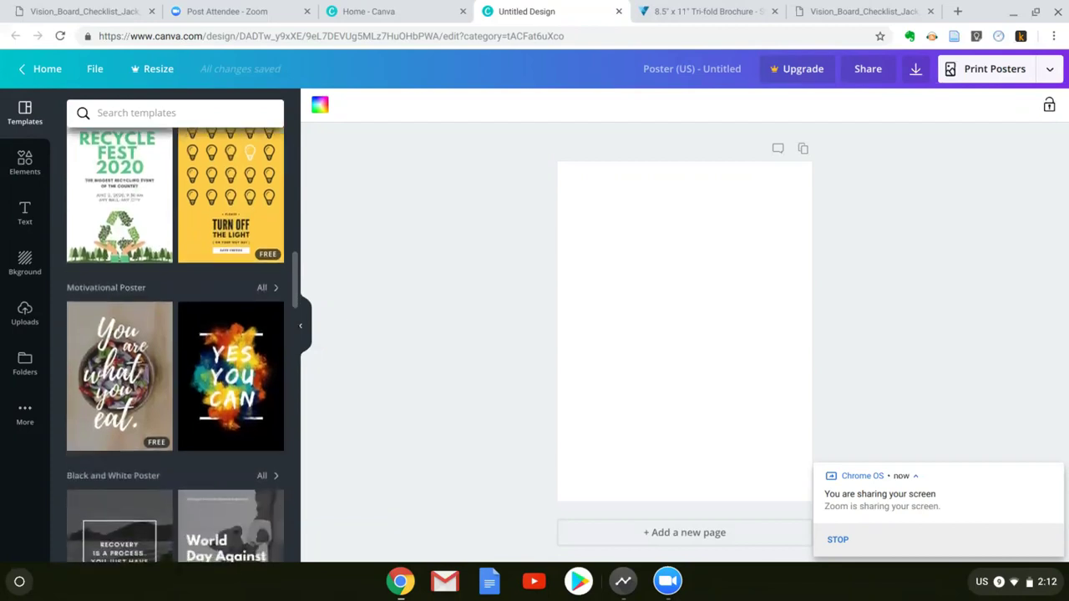
scroll(294, 276, down, 1)
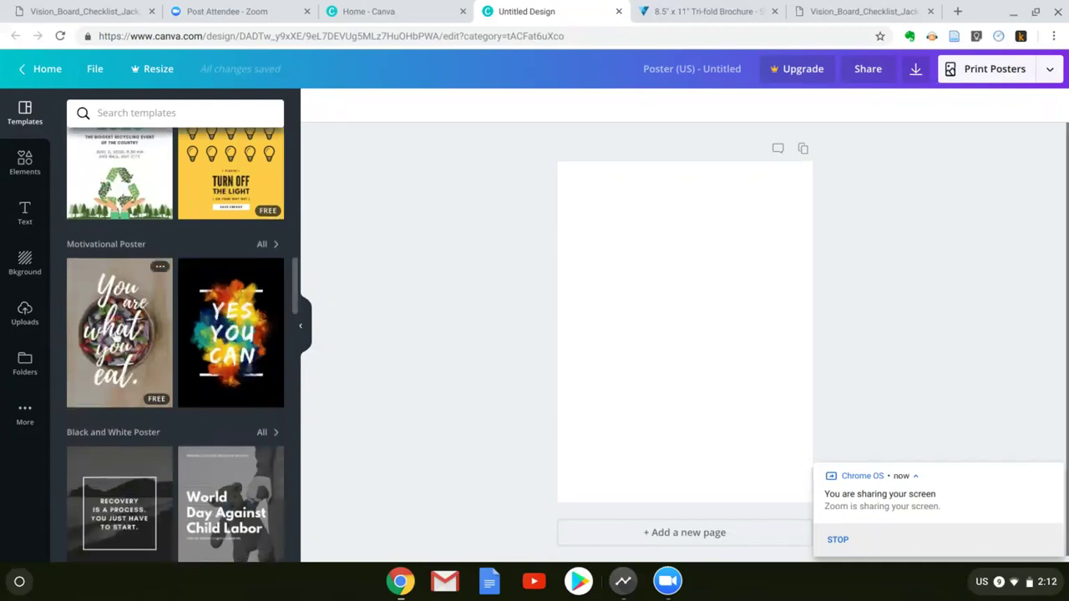
click(119, 334)
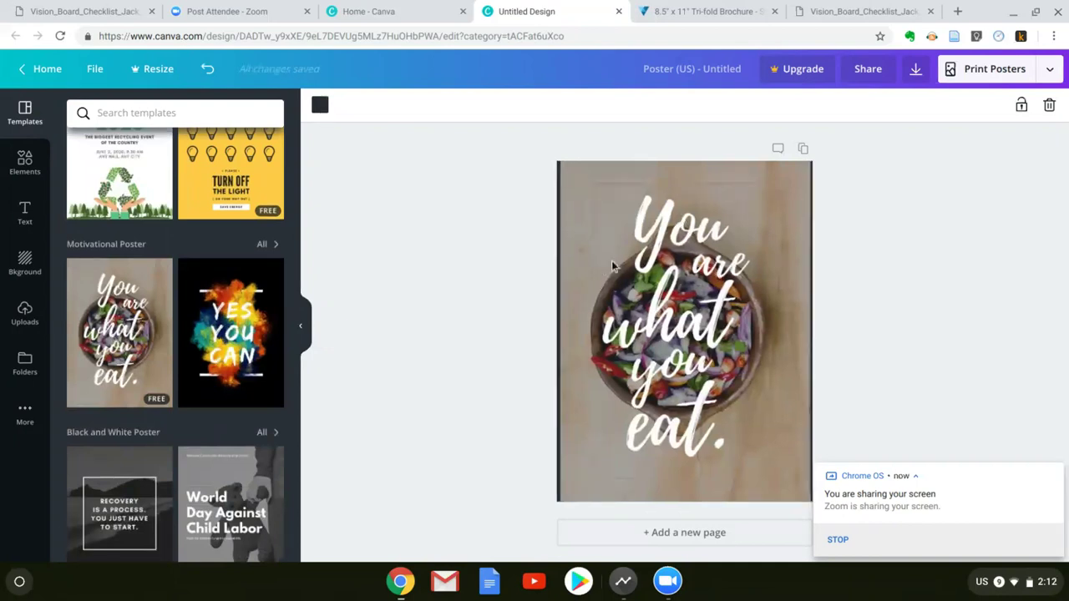
Step: Shrink the grouped "You are what you eat." text and place it in the upper-left corner of the poster
click(655, 236)
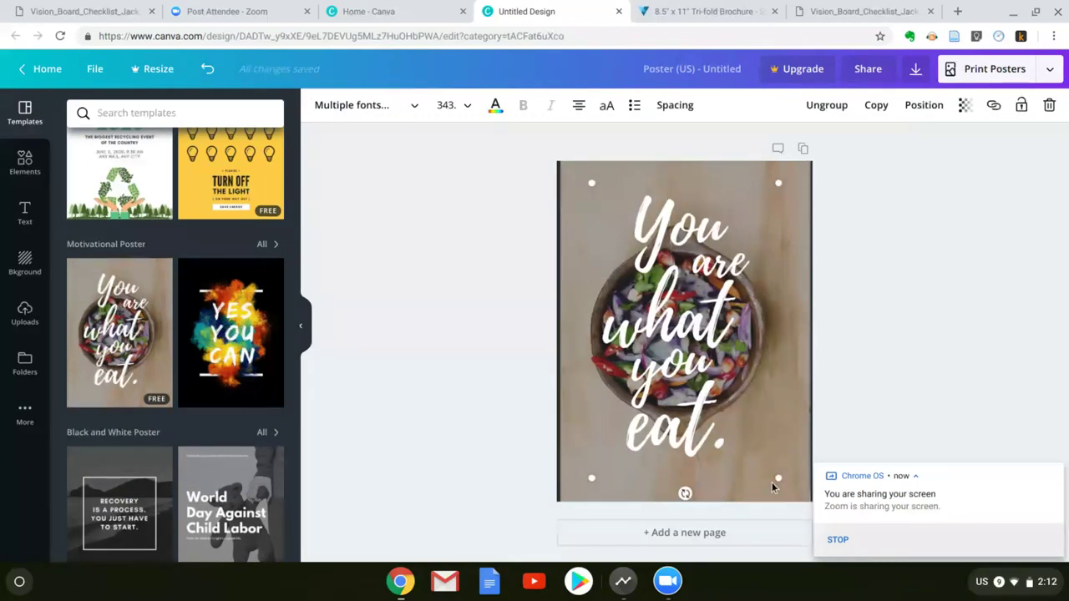
drag(778, 479, 618, 248)
drag(623, 201, 582, 188)
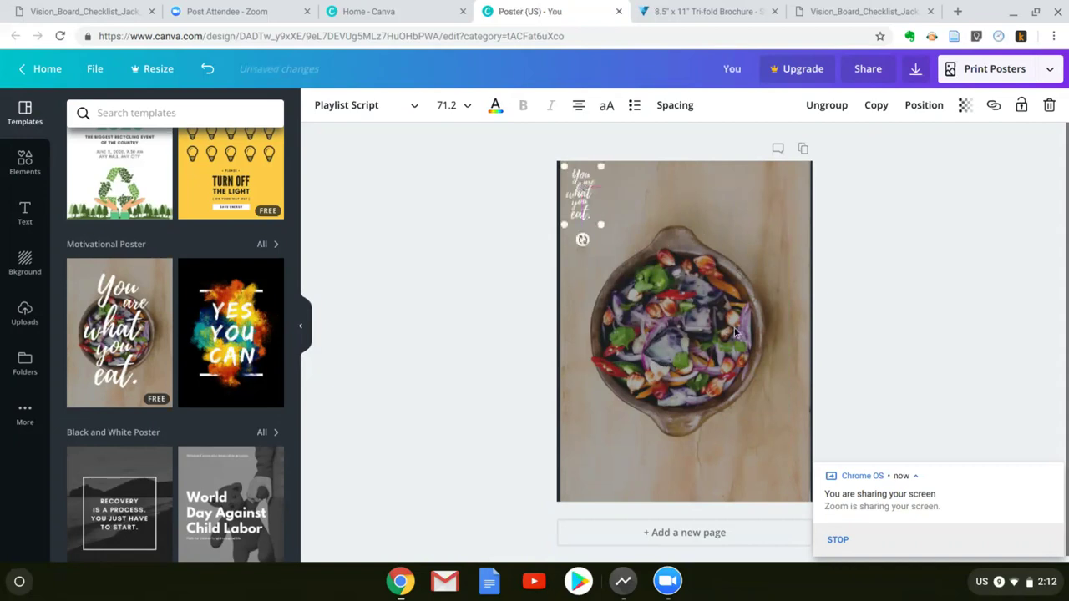
Step: Shrink the salad bowl photo to about 571 by 375 and place it in the poster's upper-left corner behind the small text
click(703, 331)
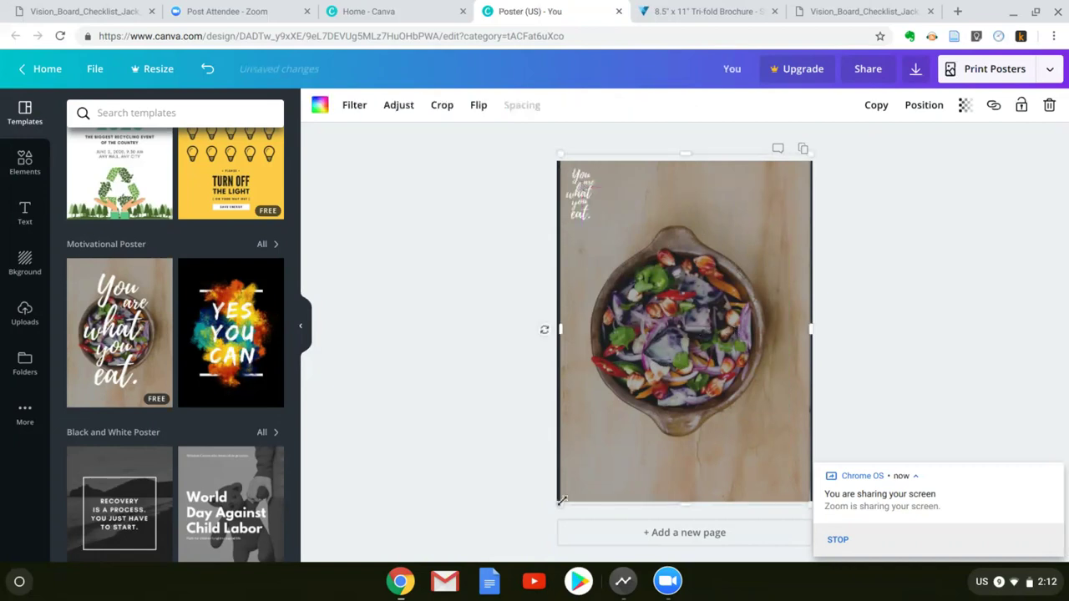
drag(558, 502, 754, 238)
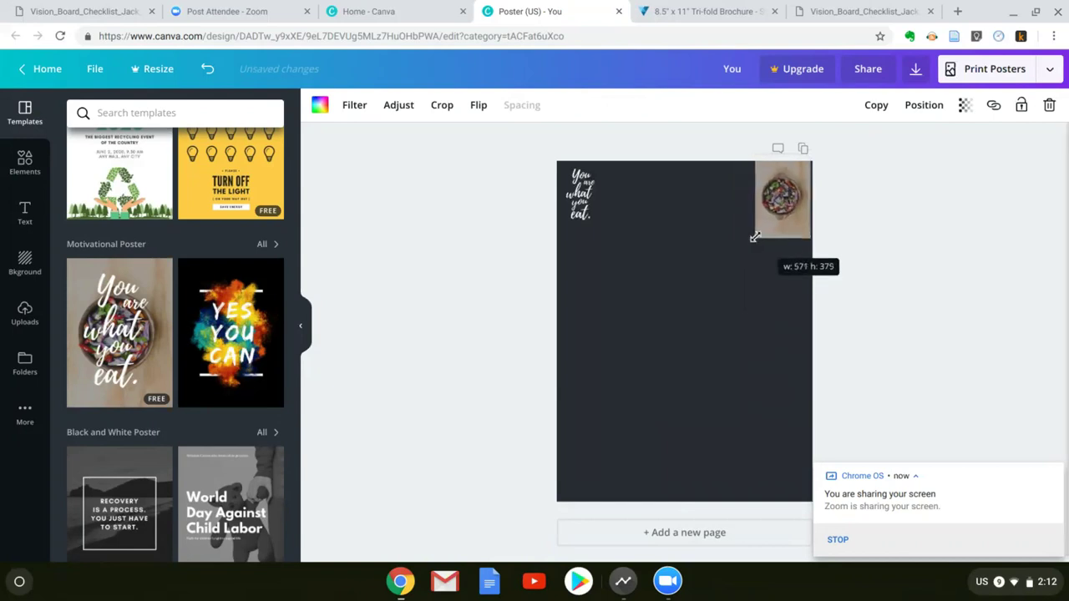
drag(751, 195, 597, 215)
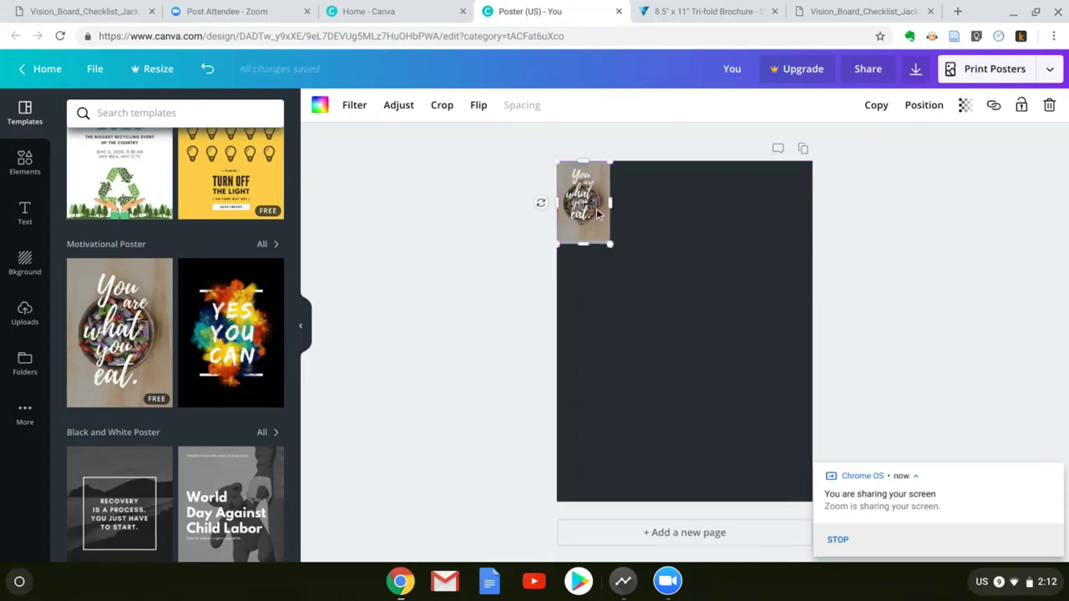
Step: Try red and yellow as the poster's background colour and settle on orange
click(749, 286)
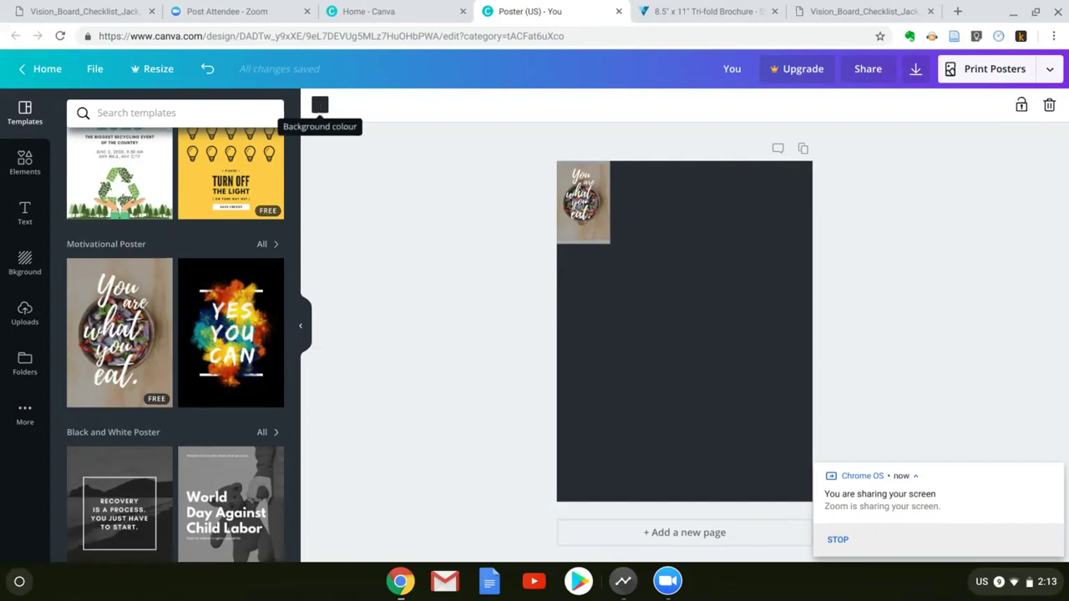
click(320, 104)
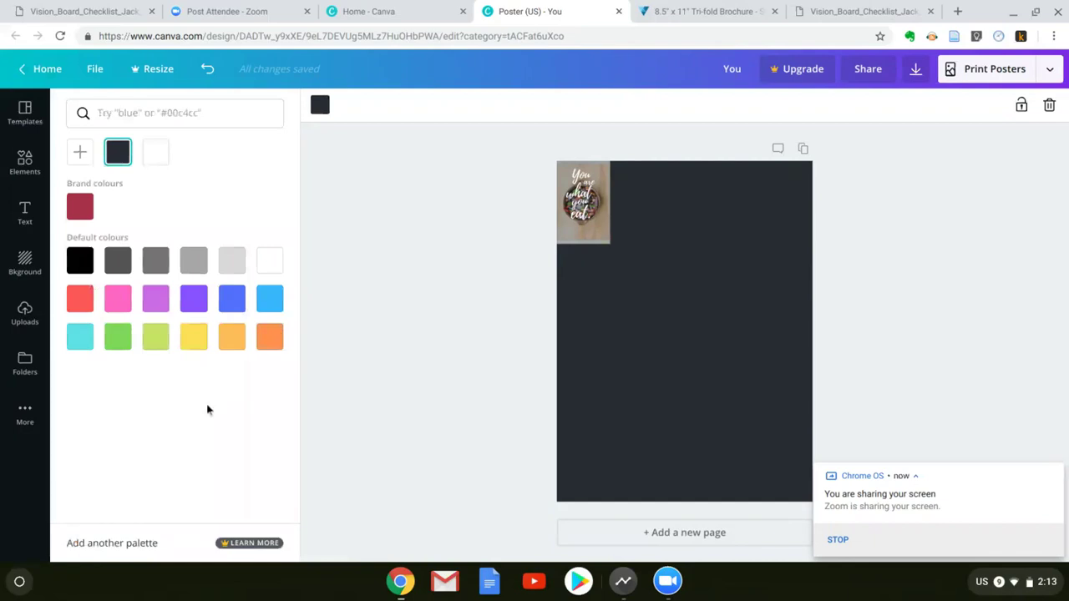
click(81, 304)
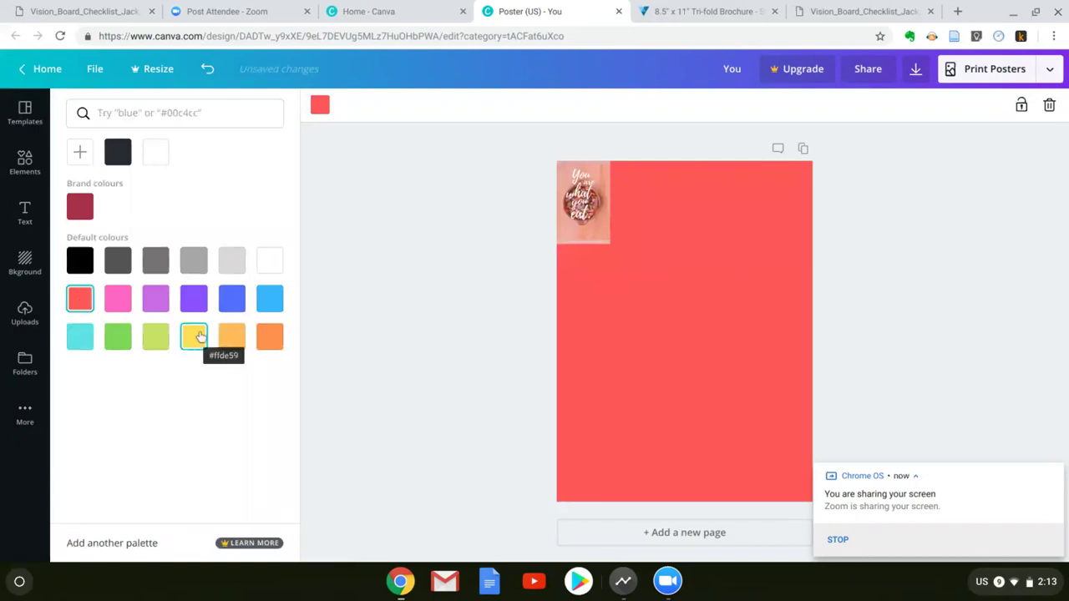
click(196, 338)
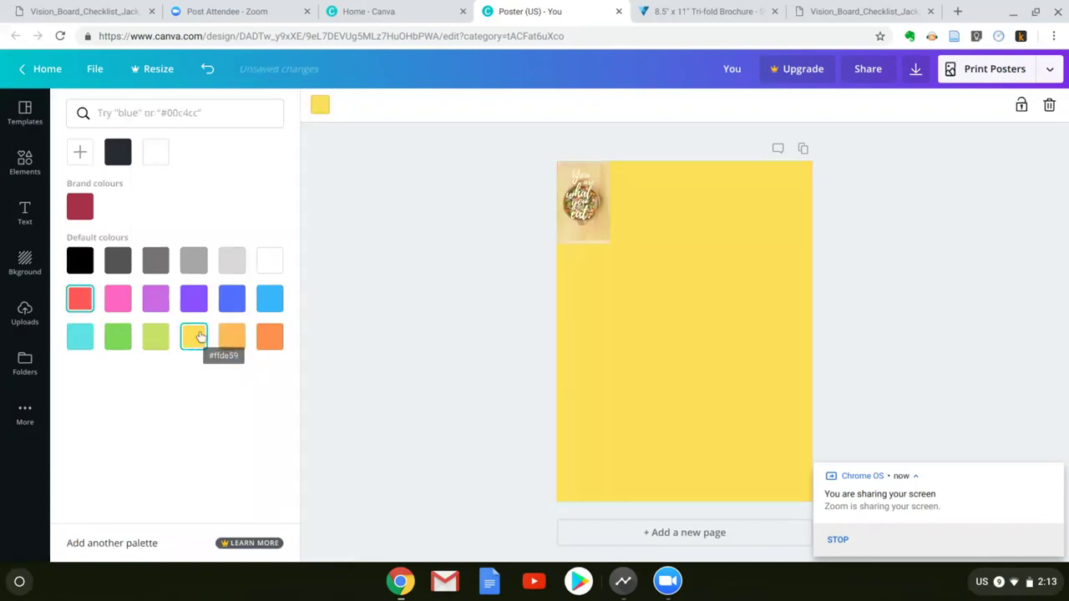
click(274, 343)
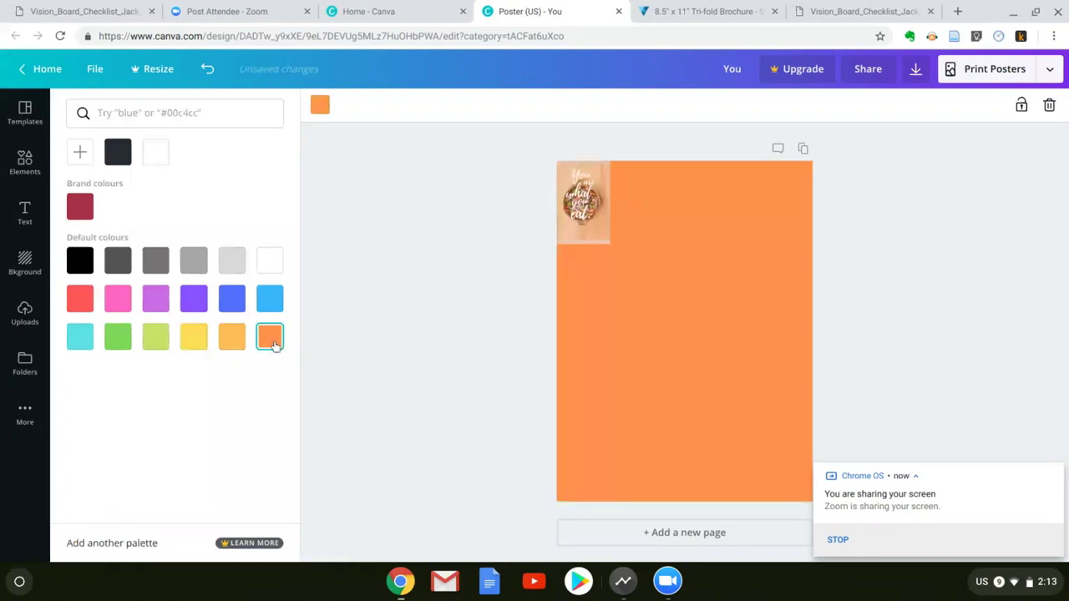
click(465, 197)
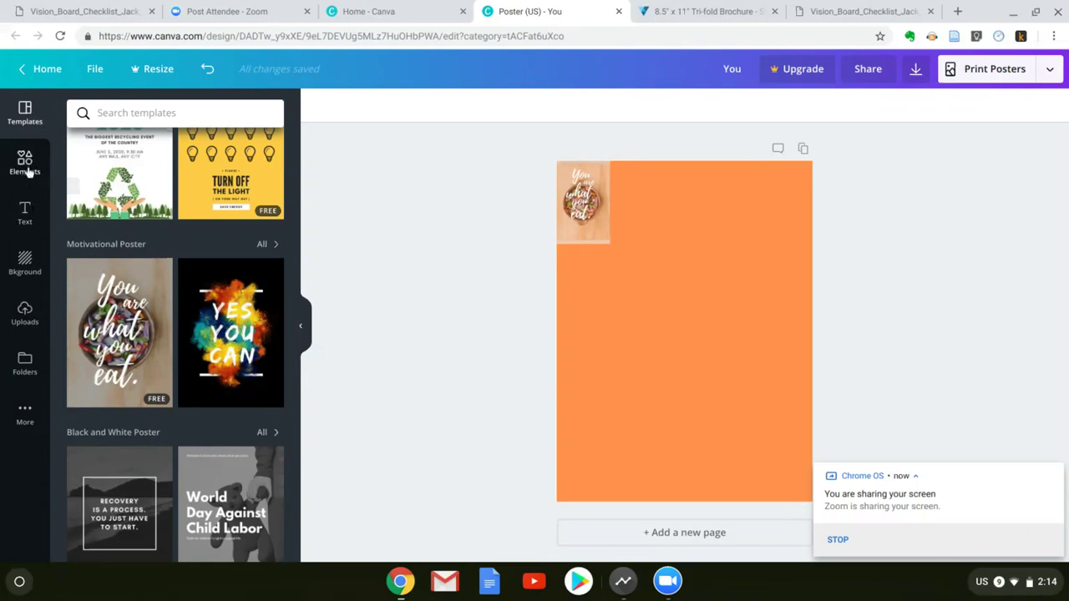
Step: Look through the available backgrounds, folders and uploaded images for a picture to use on the poster
click(25, 265)
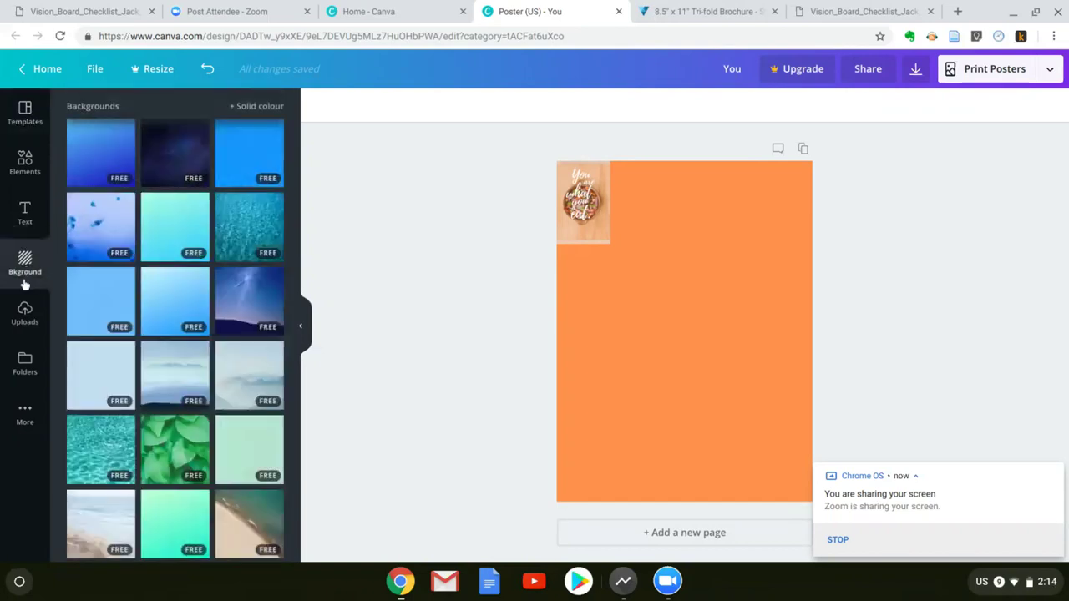
click(25, 313)
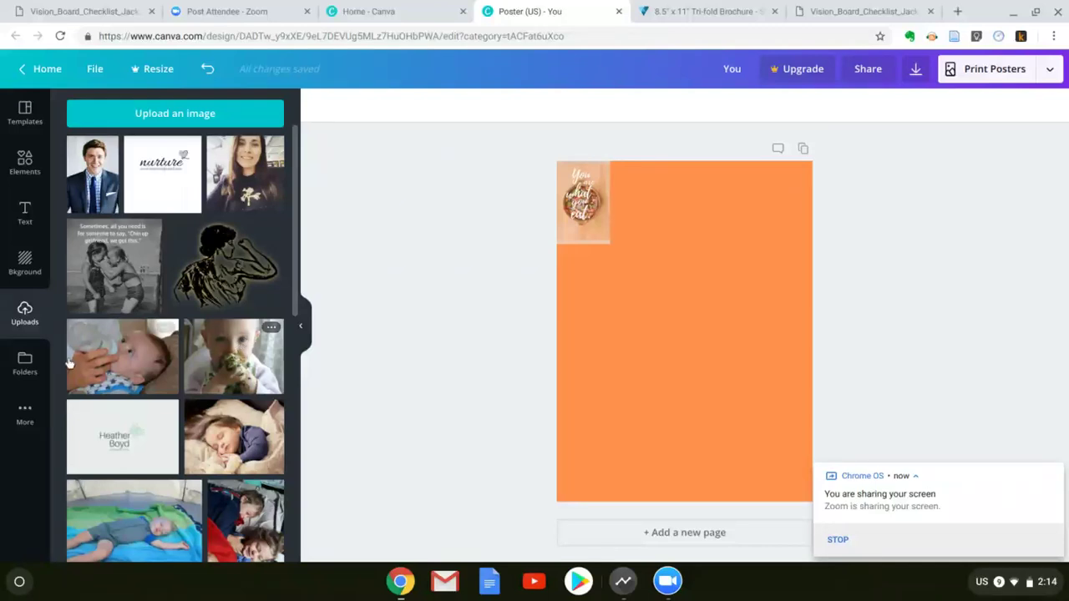
click(24, 364)
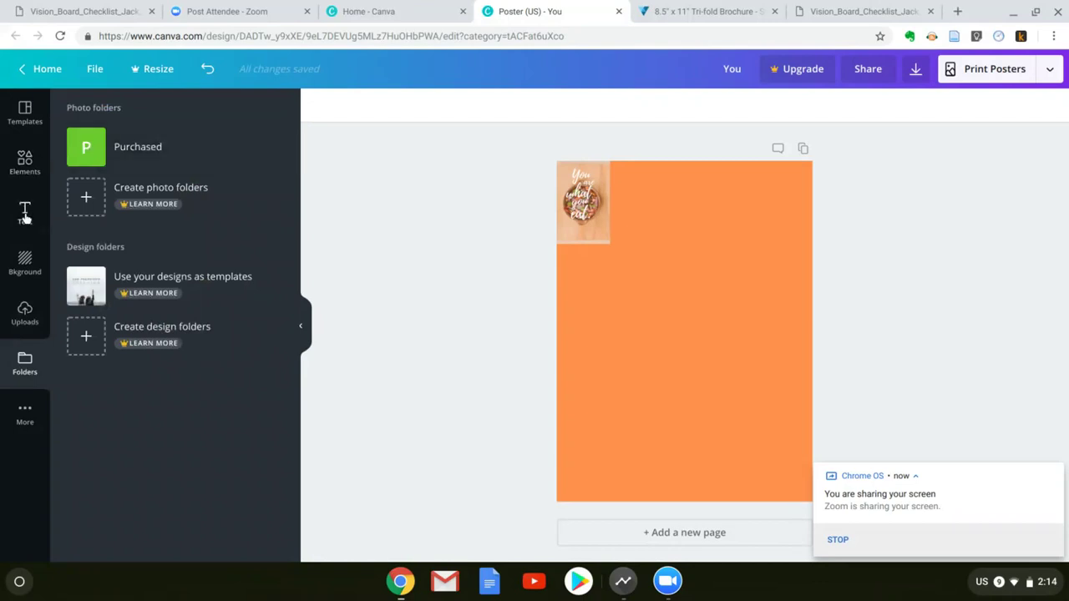
click(24, 313)
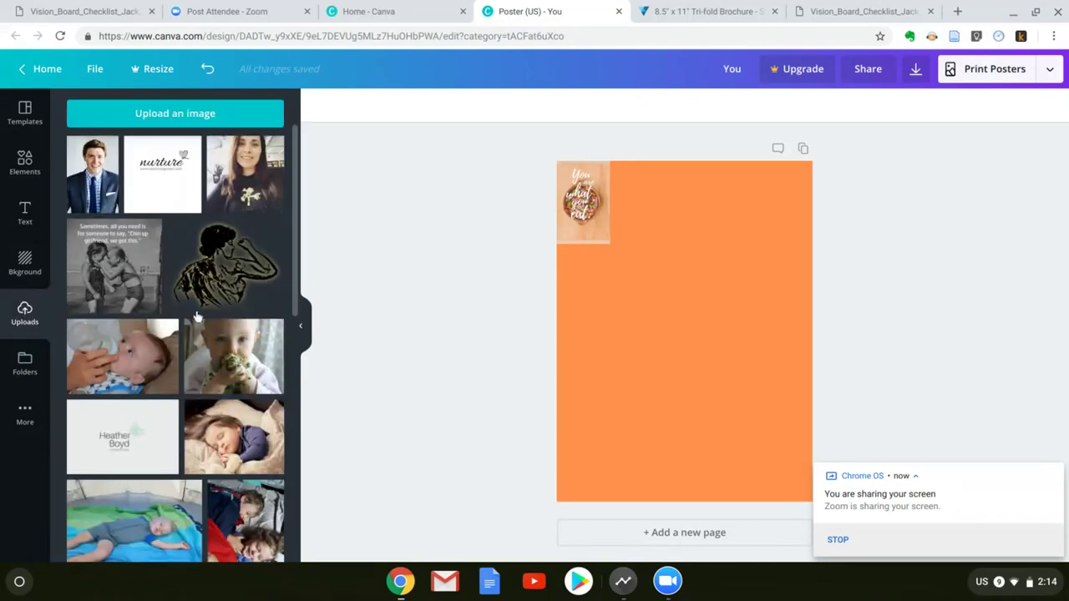
drag(294, 153, 290, 282)
scroll(284, 309, down, 3)
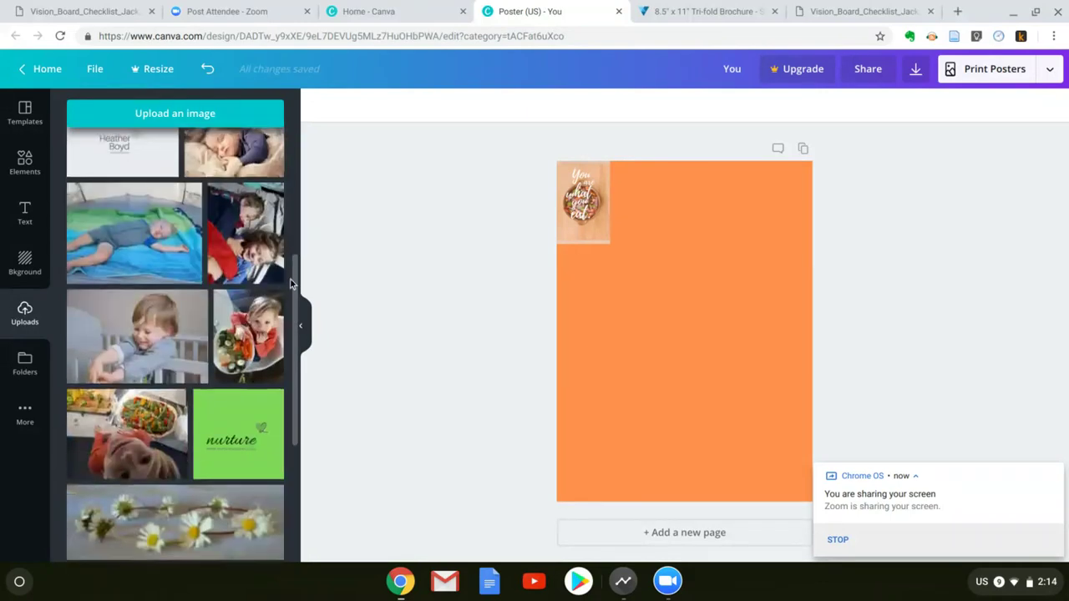
scroll(288, 284, up, 5)
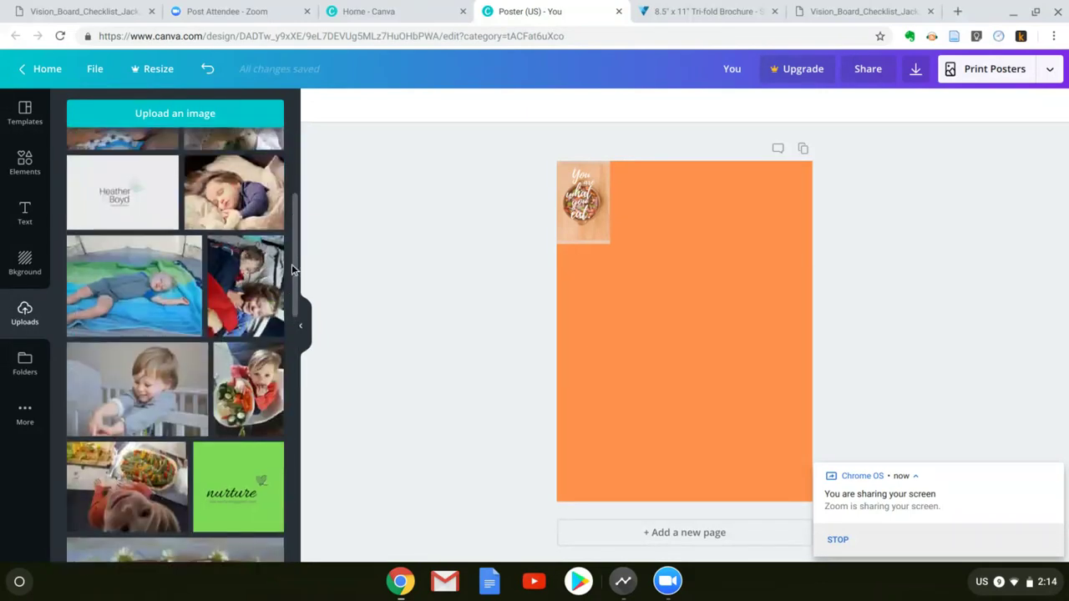
scroll(310, 252, up, 3)
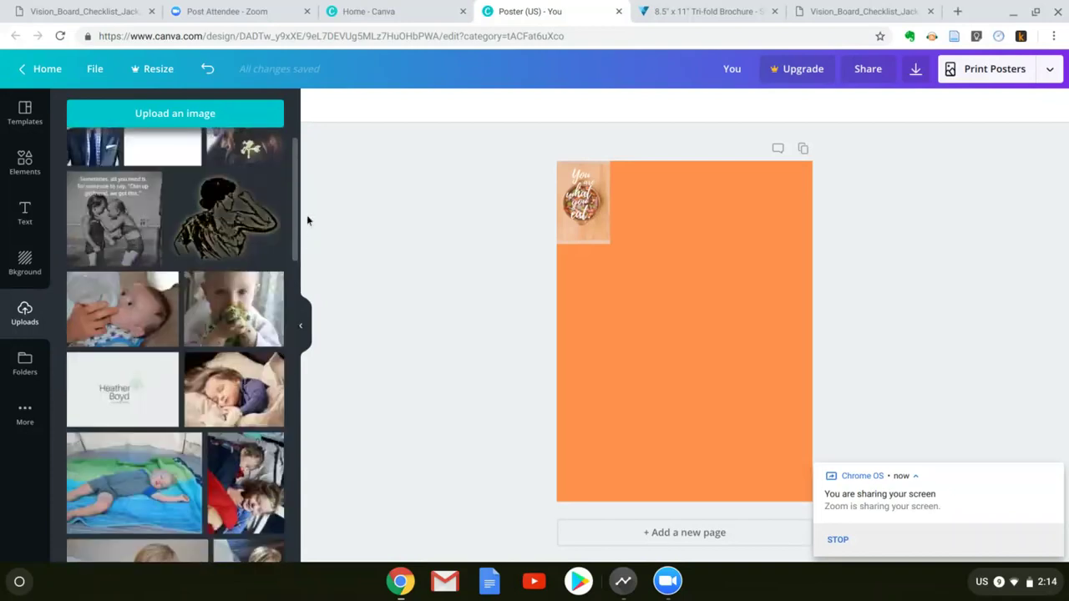
scroll(306, 209, down, 6)
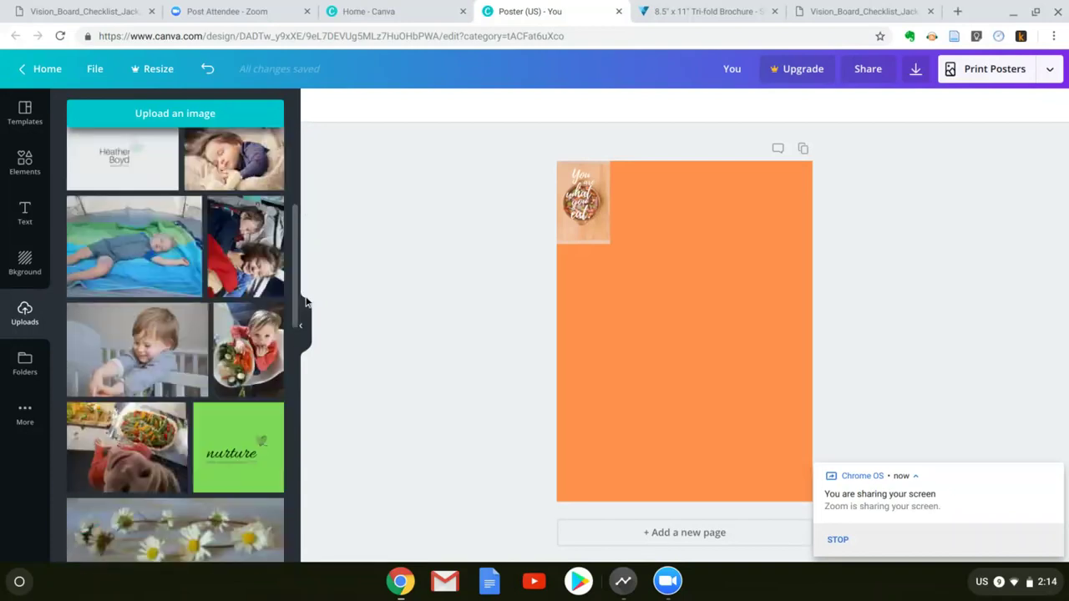
scroll(306, 395, down, 10)
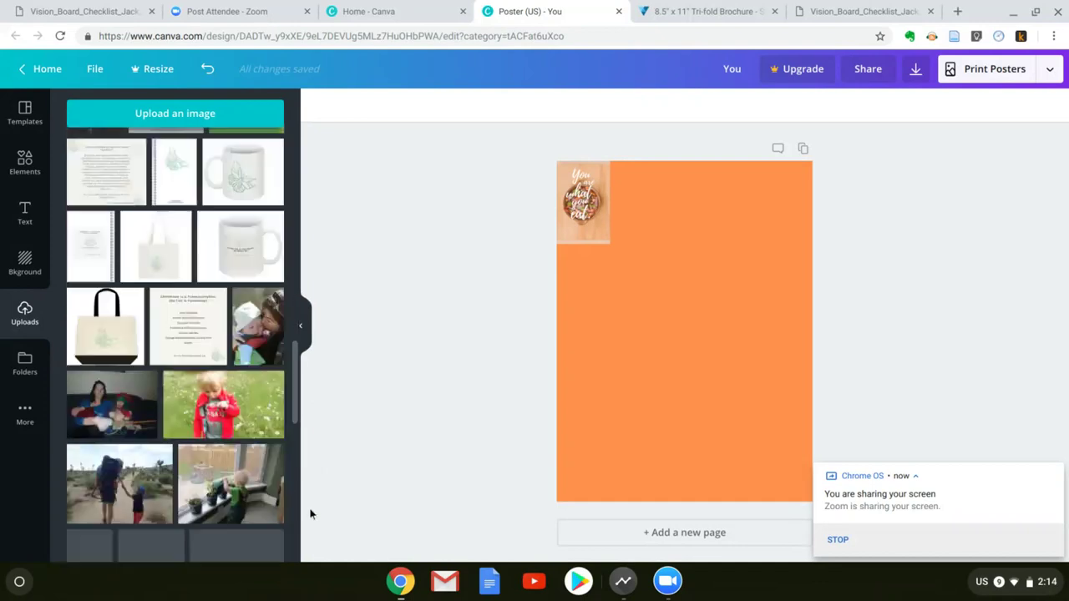
scroll(310, 523, down, 5)
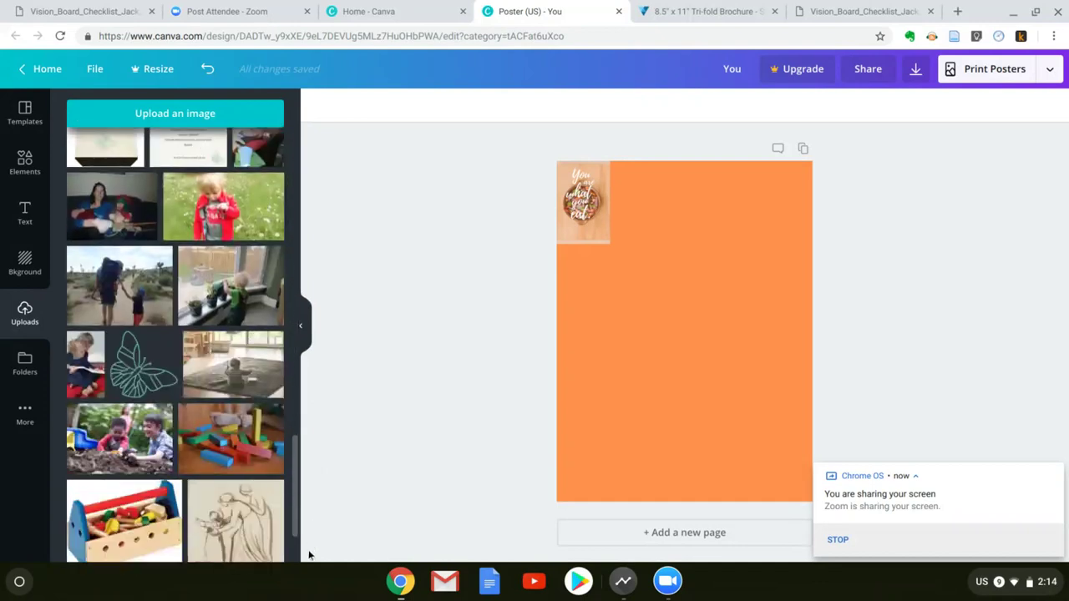
scroll(309, 564, down, 1)
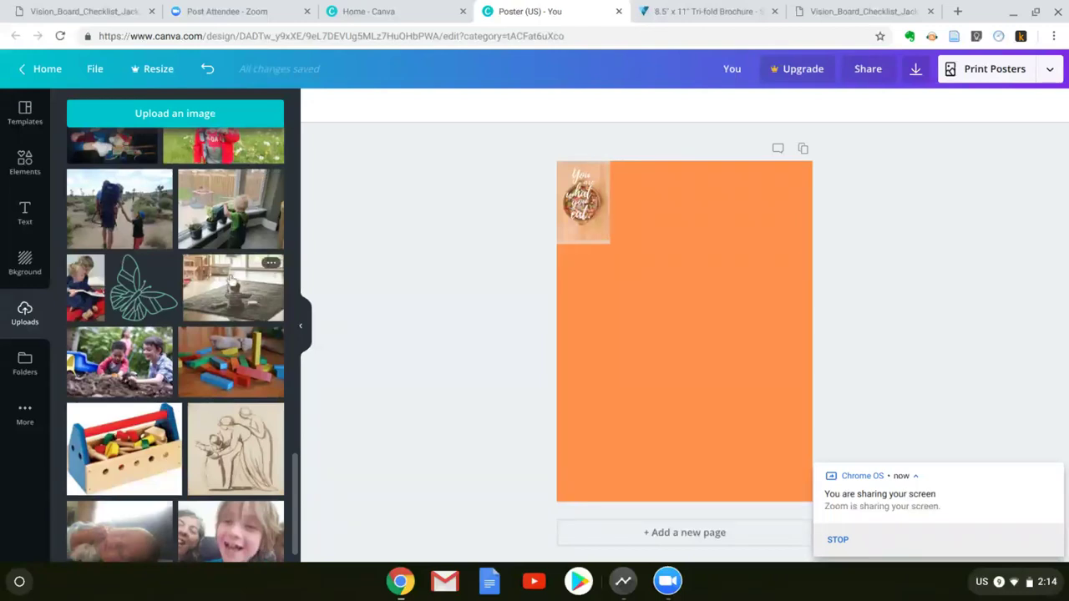
Step: Place the uploaded photo of the child sitting on a rug as the poster's full-page background
drag(233, 288, 389, 315)
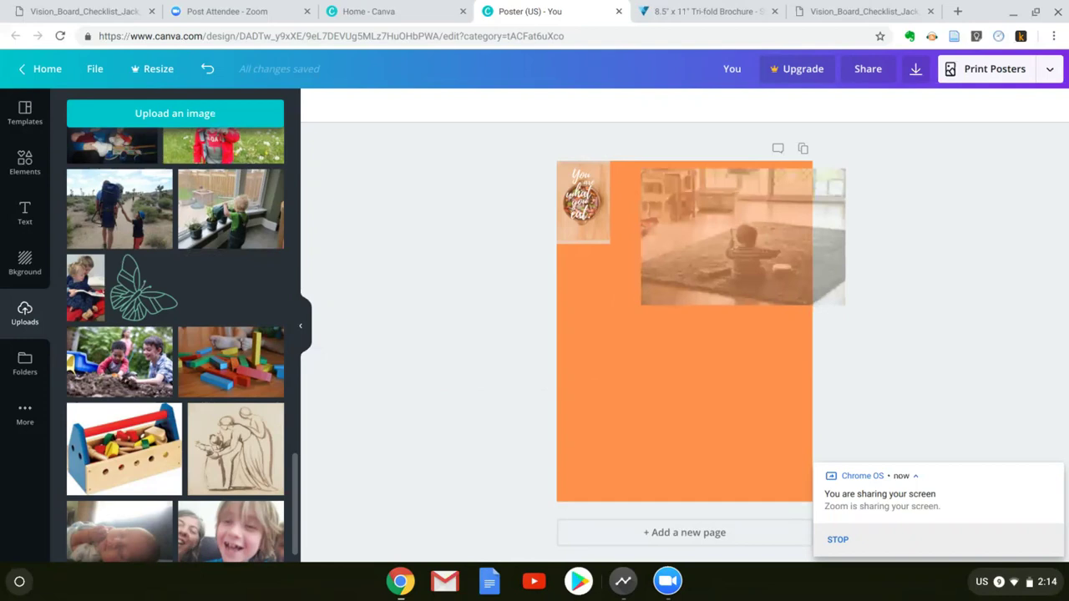
key(ctrl+z)
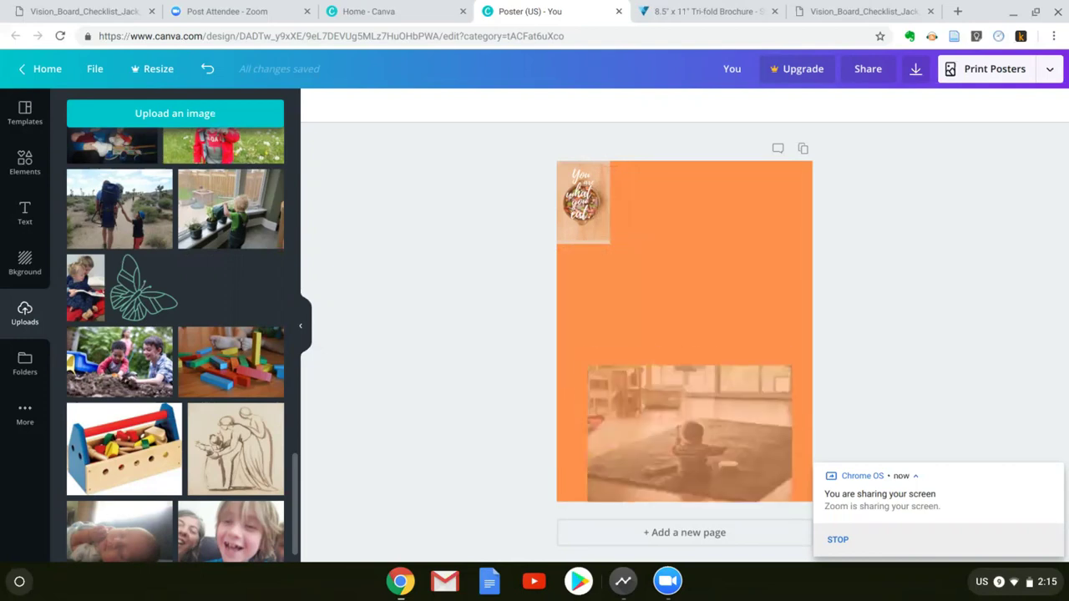
drag(732, 341, 804, 230)
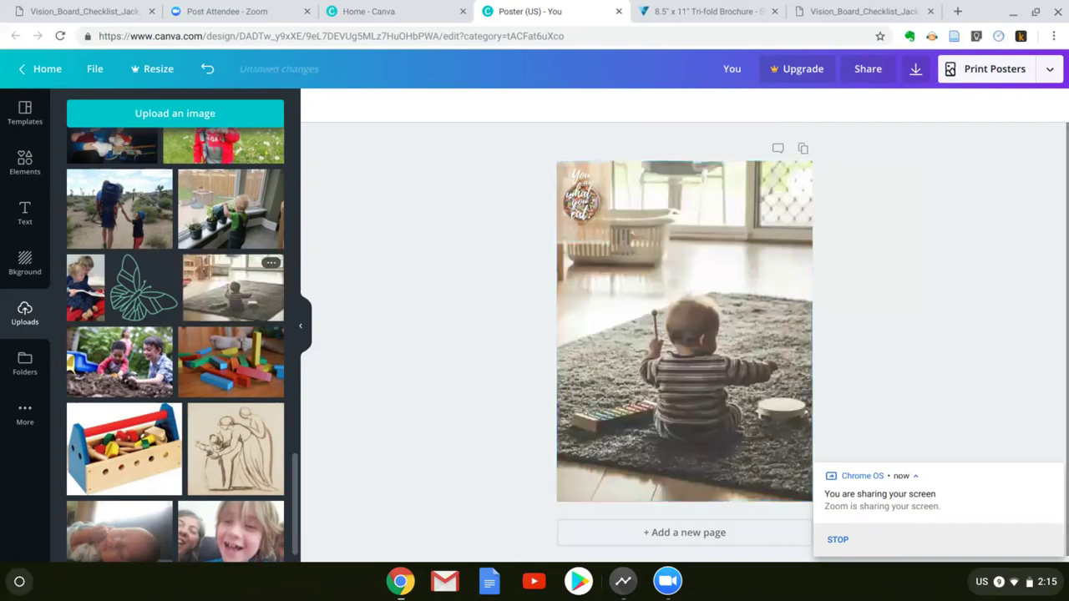
click(747, 276)
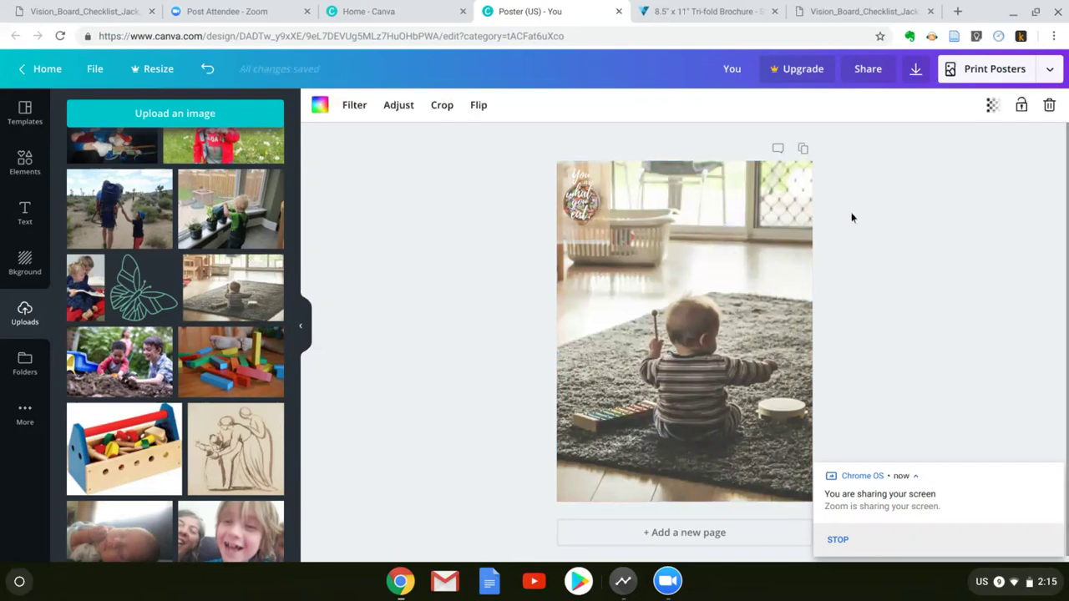
Step: Examine the background photo's crop area without changing it, and delete the photo from the poster
double_click(697, 282)
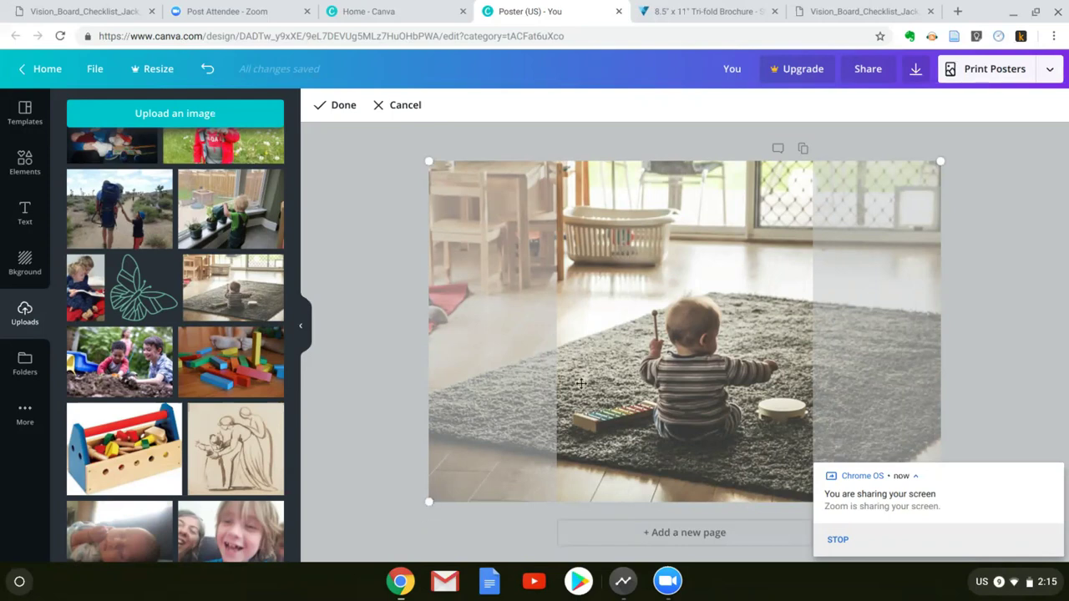
click(378, 282)
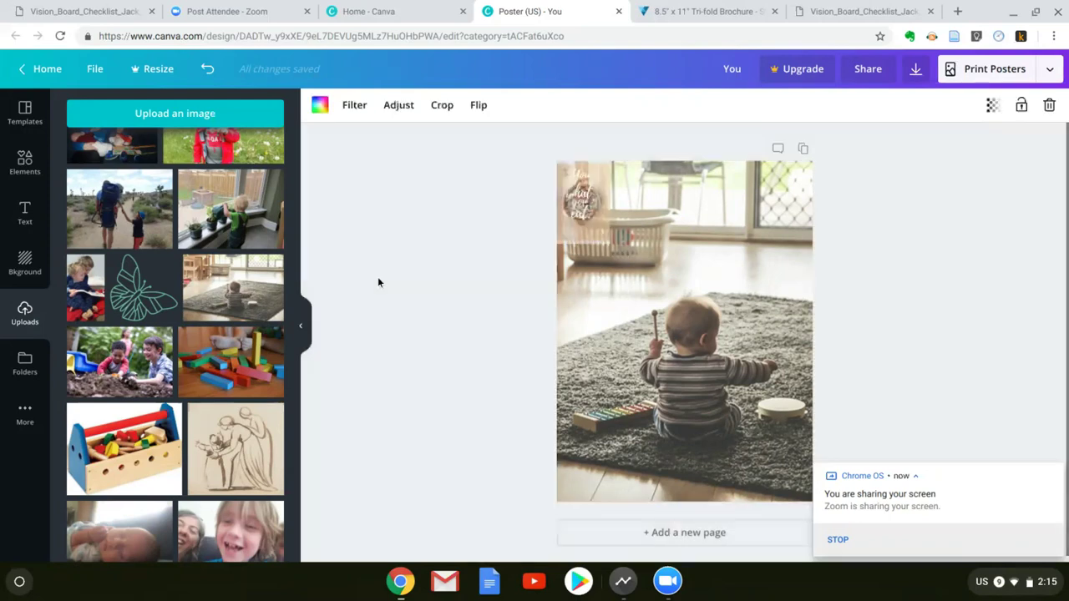
double_click(670, 243)
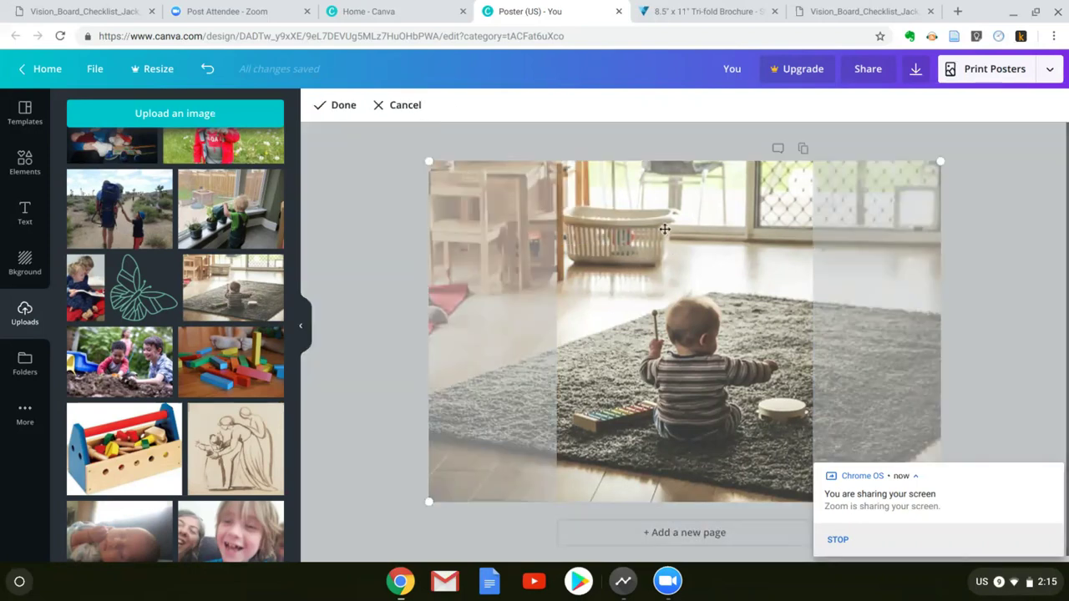
click(391, 105)
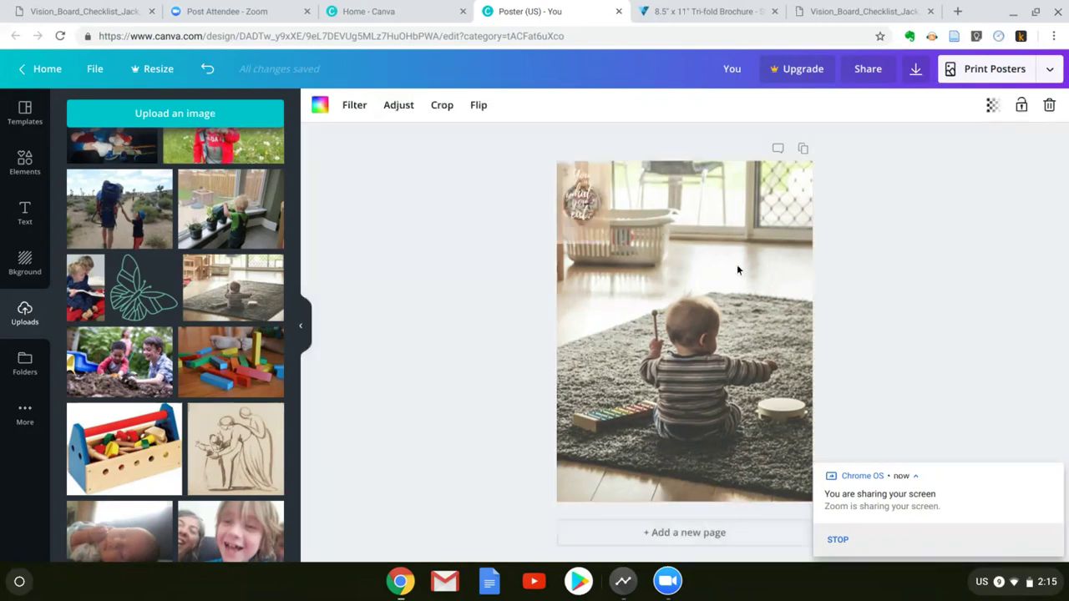
key(Delete)
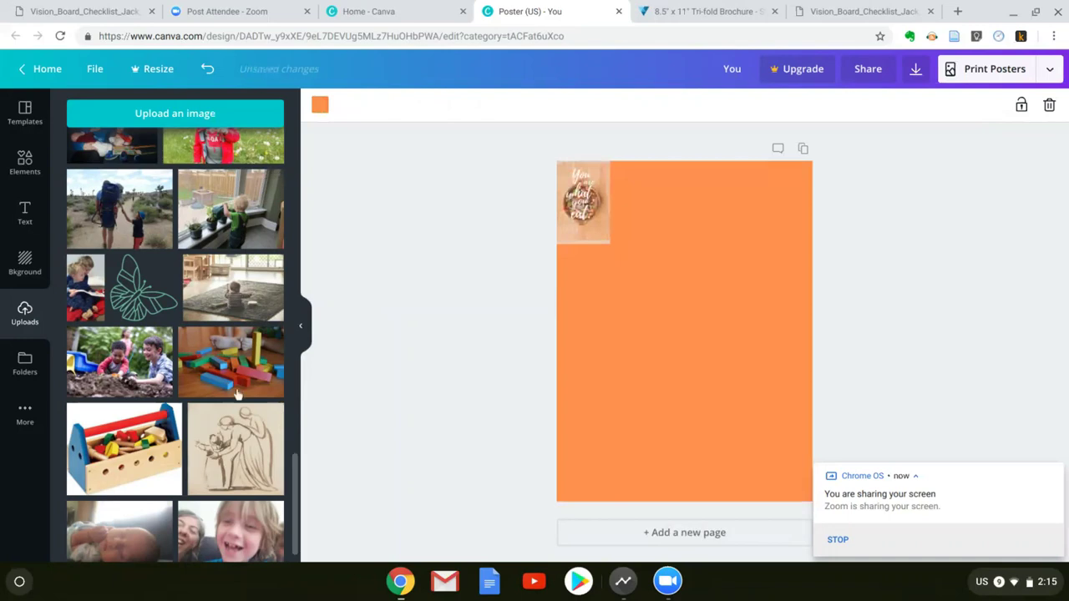
Step: Try to place the uploaded photo of the child on the rug on the orange poster again
drag(218, 308, 676, 254)
drag(835, 199, 530, 436)
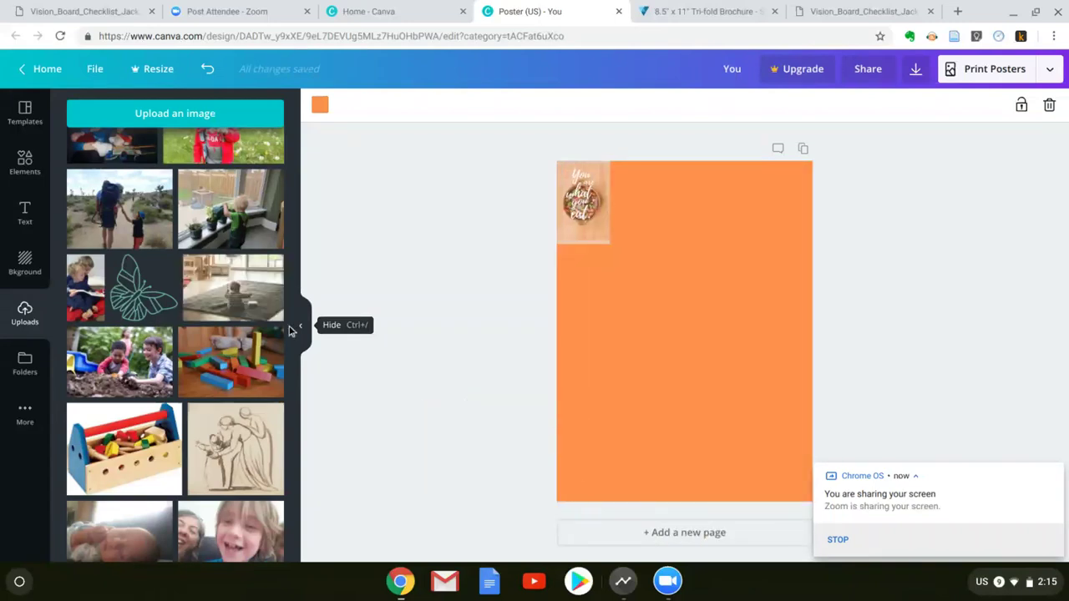
Step: Place the uploaded photo of the child on the rug as a small picture in the poster's upper-right corner
drag(234, 288, 769, 196)
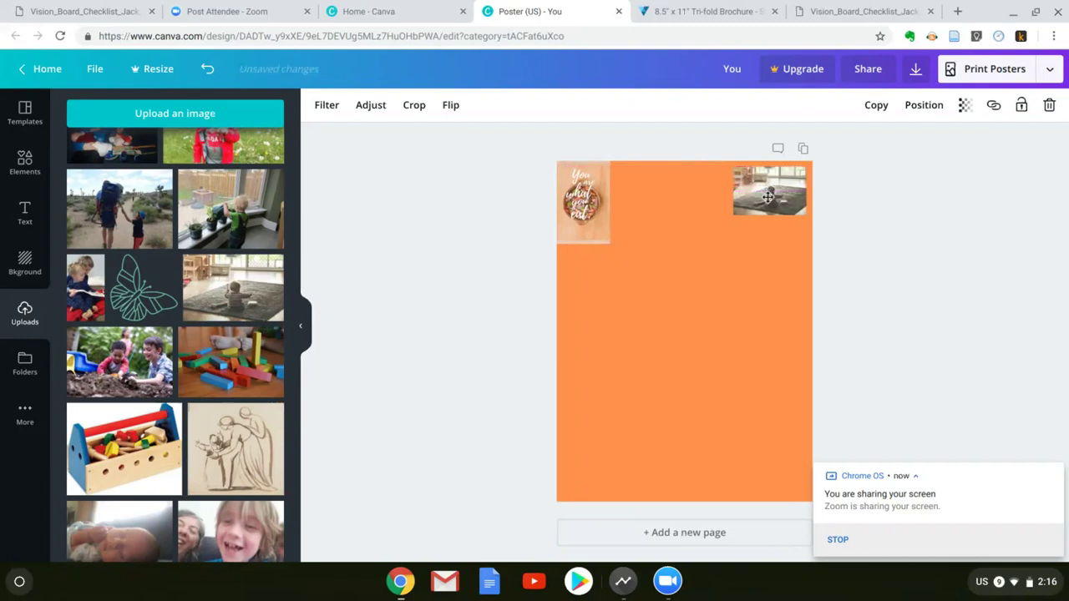
click(696, 207)
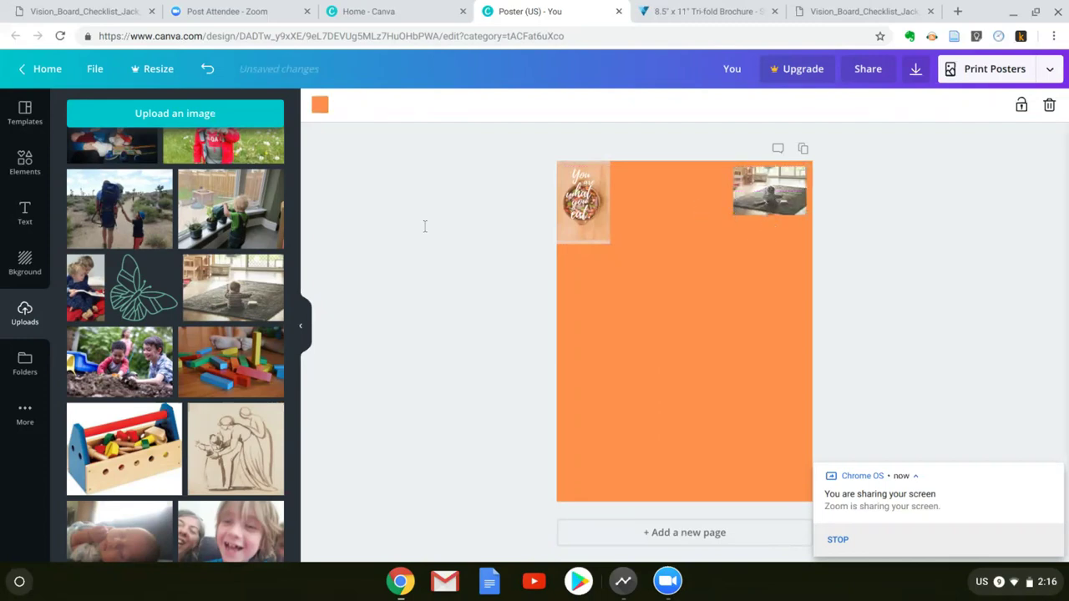
Step: Add a heading to the poster and widen its text box well beyond the words
click(28, 219)
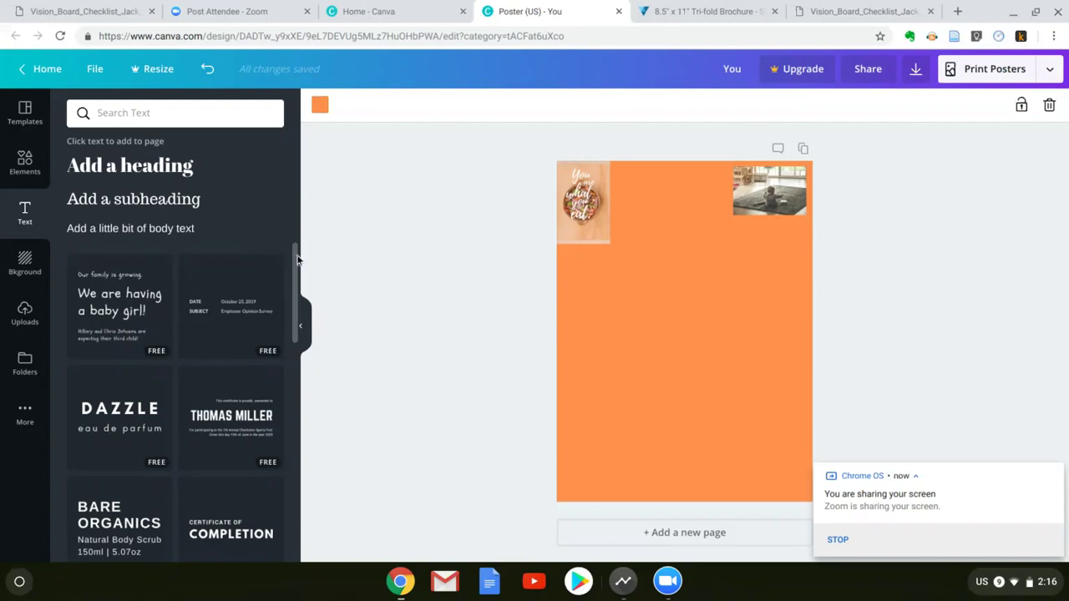
drag(296, 259, 295, 302)
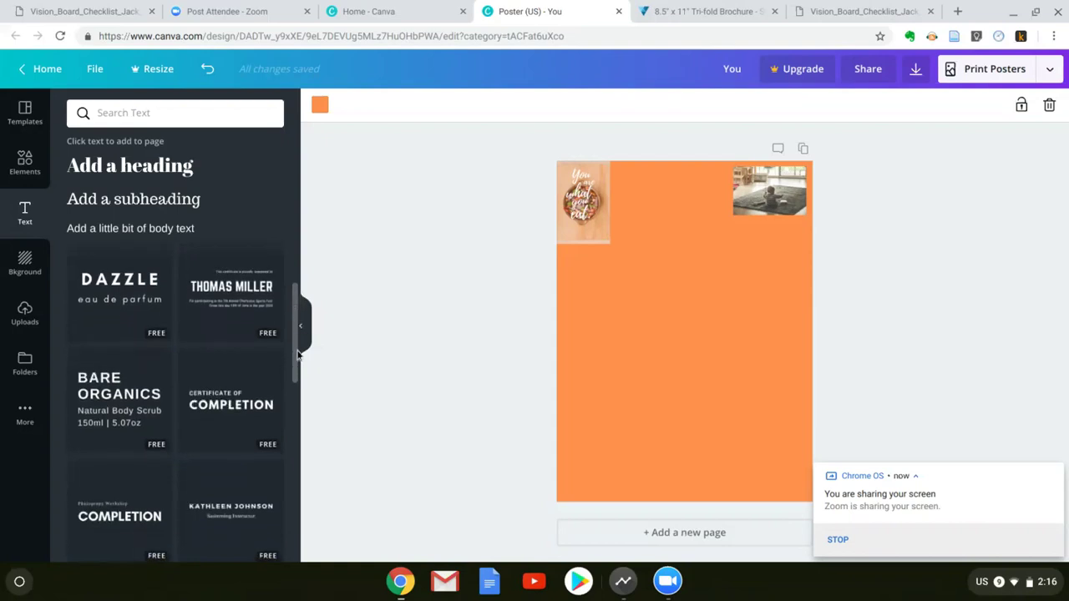
scroll(297, 355, up, 3)
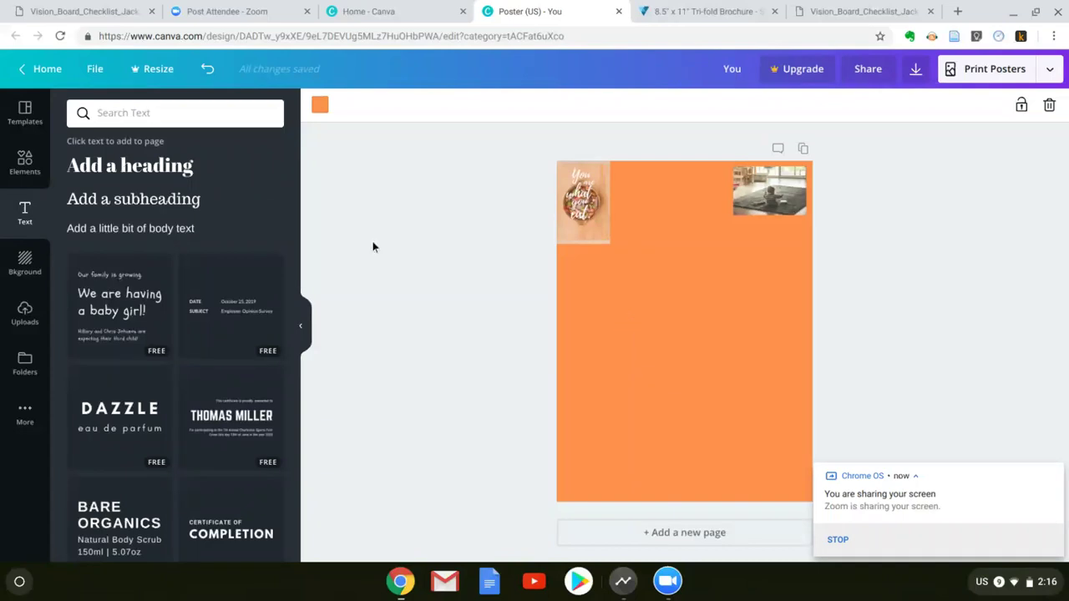
click(136, 168)
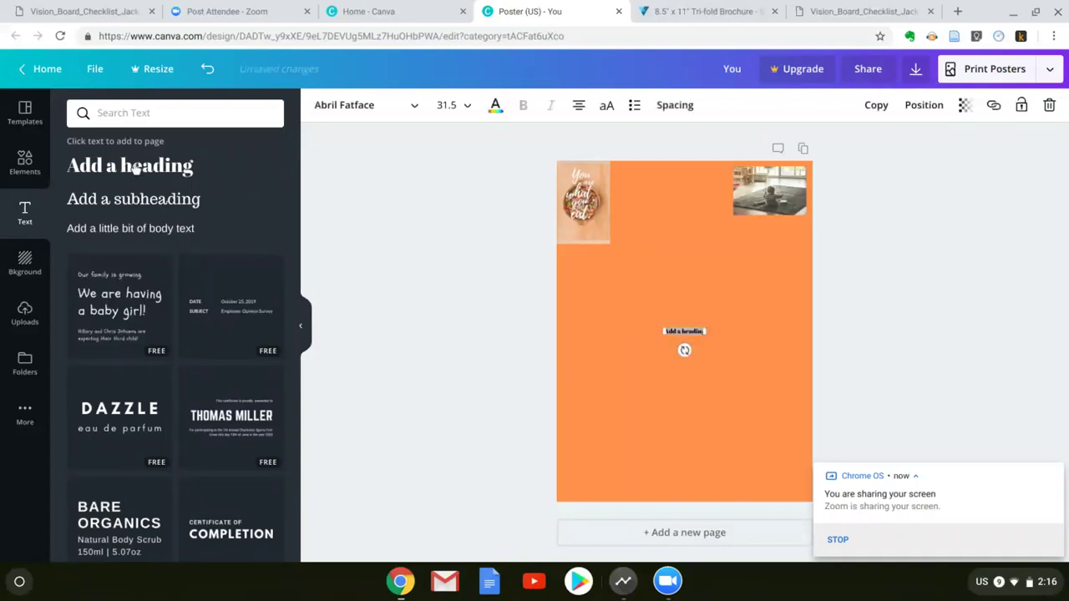
drag(661, 332, 512, 346)
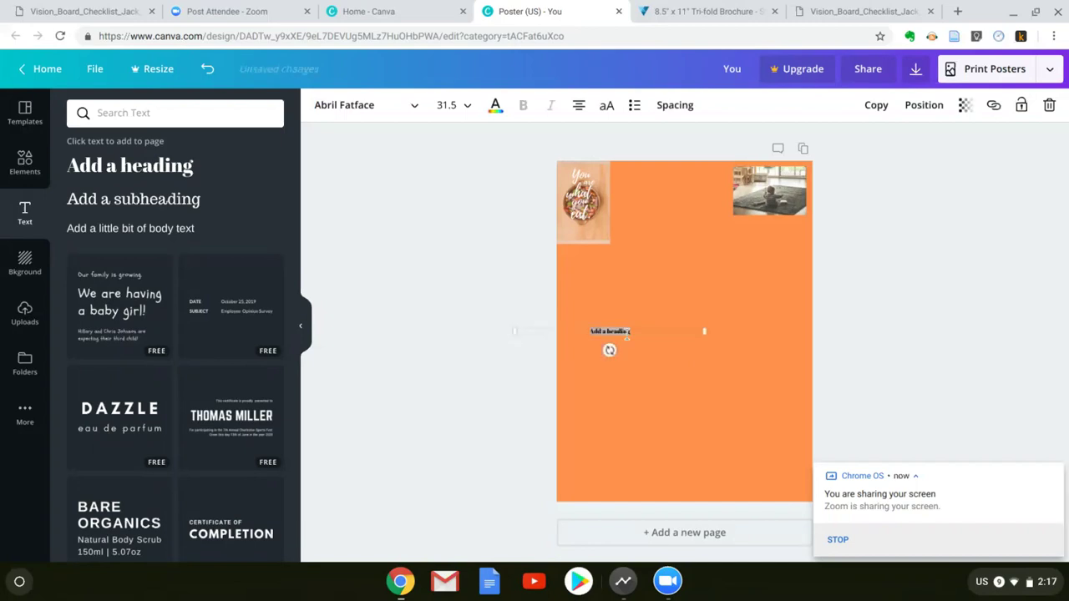
Step: Set the heading's font size to 45
click(468, 107)
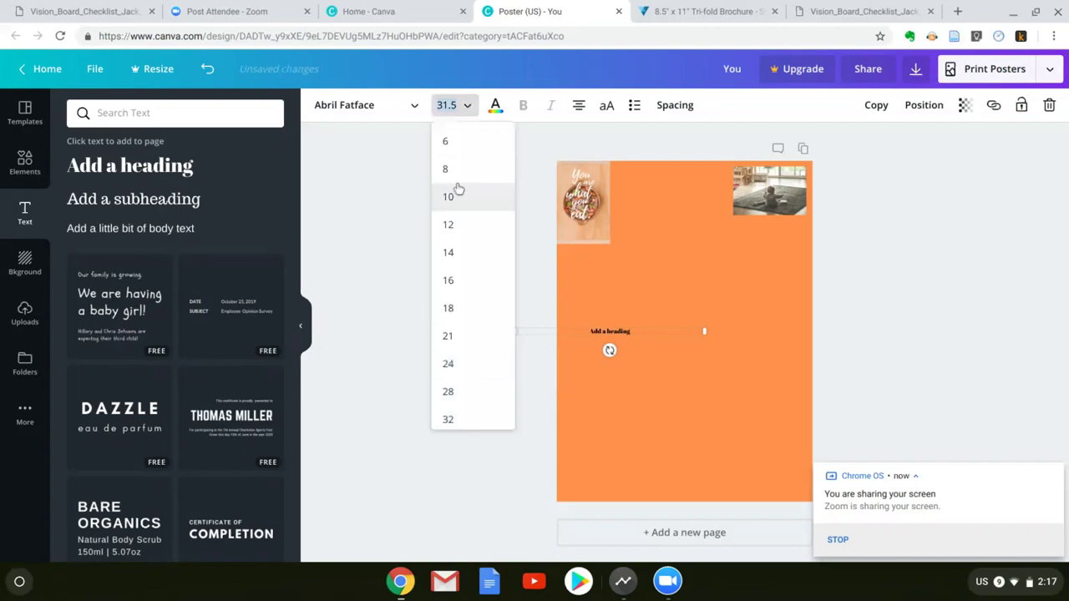
click(446, 106)
text(45)
key(Return)
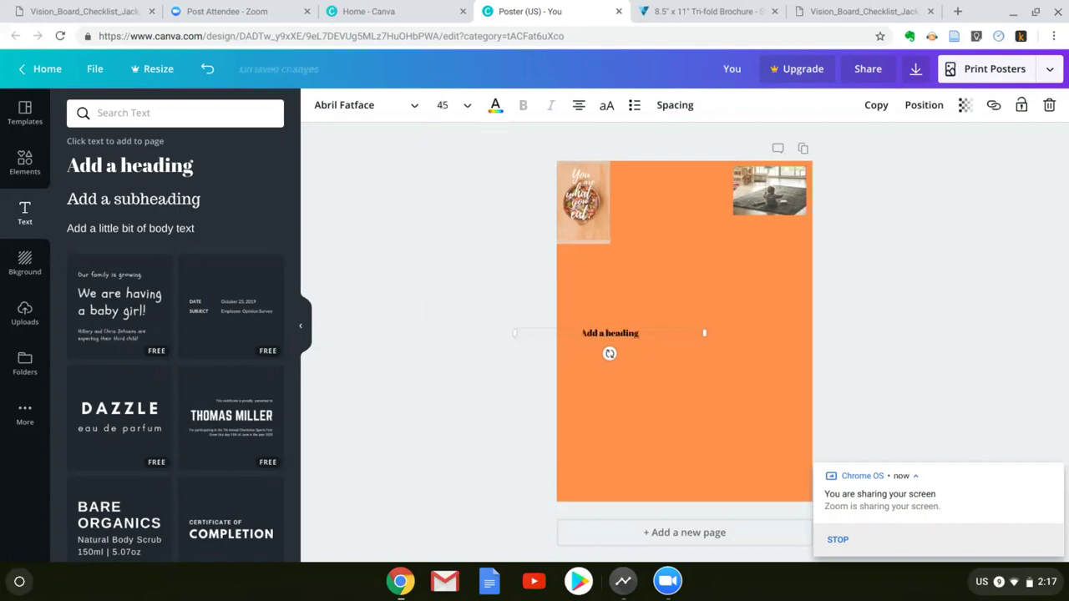
Step: Set the heading's font size to 88
click(469, 104)
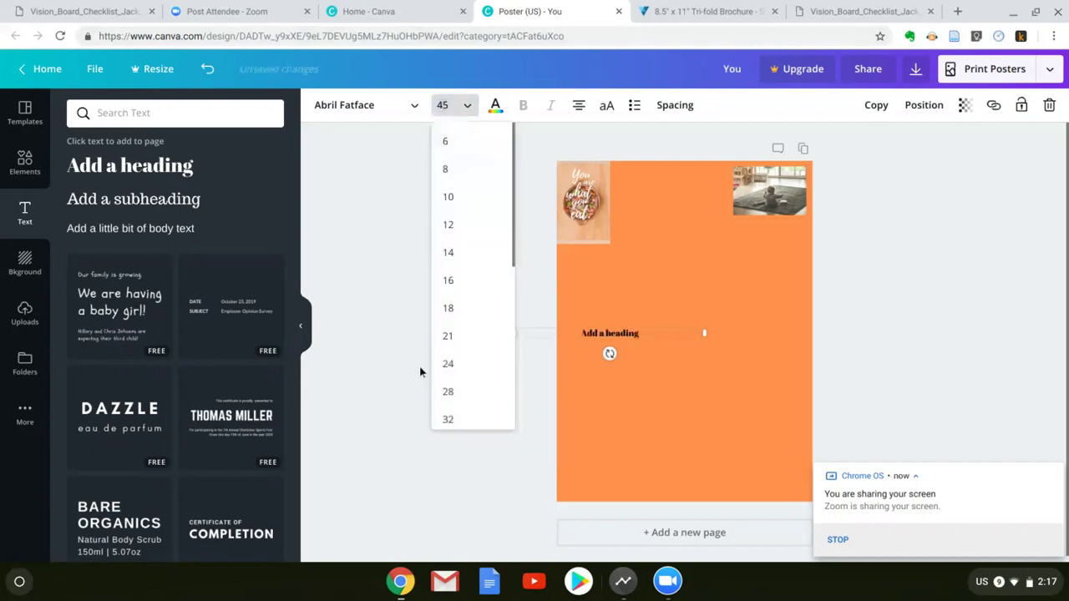
drag(512, 222, 504, 404)
click(448, 298)
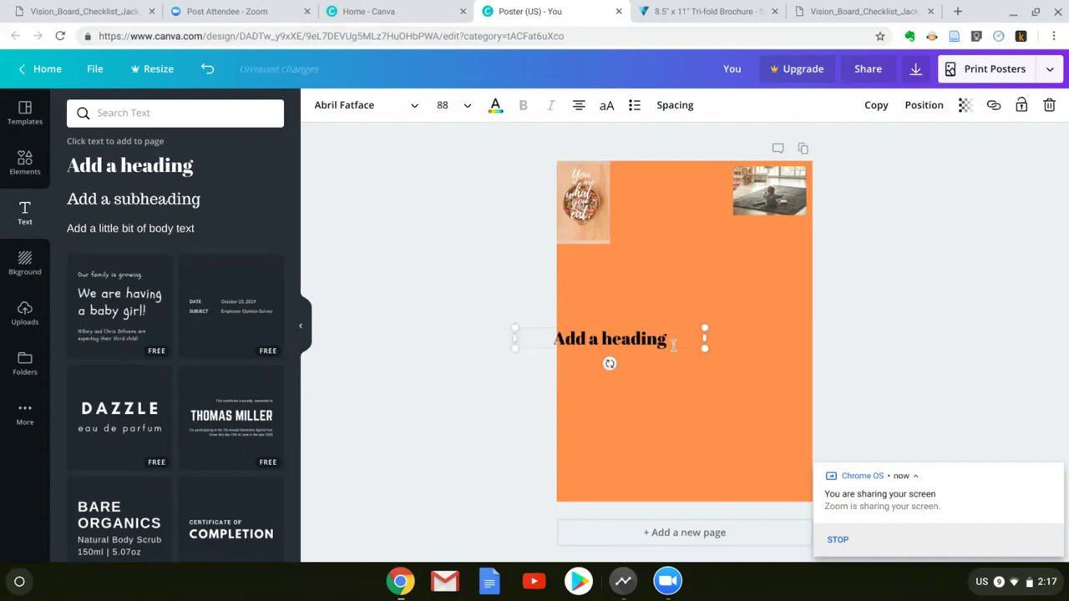
click(667, 218)
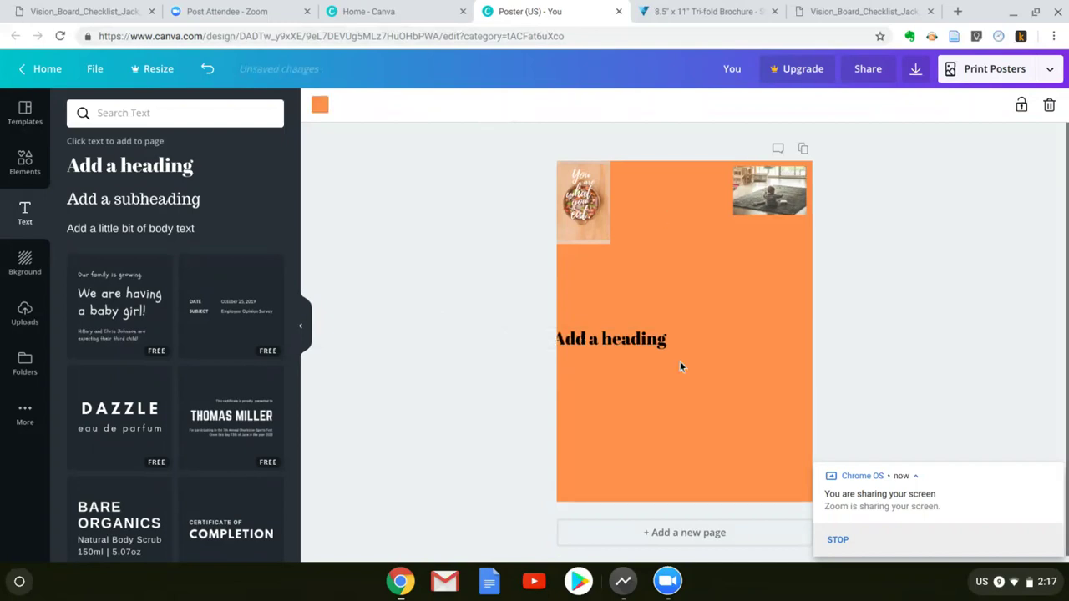
Step: Move the heading up to the centre of the poster's width and change its text to "Vision Board 2019"
drag(677, 334, 739, 283)
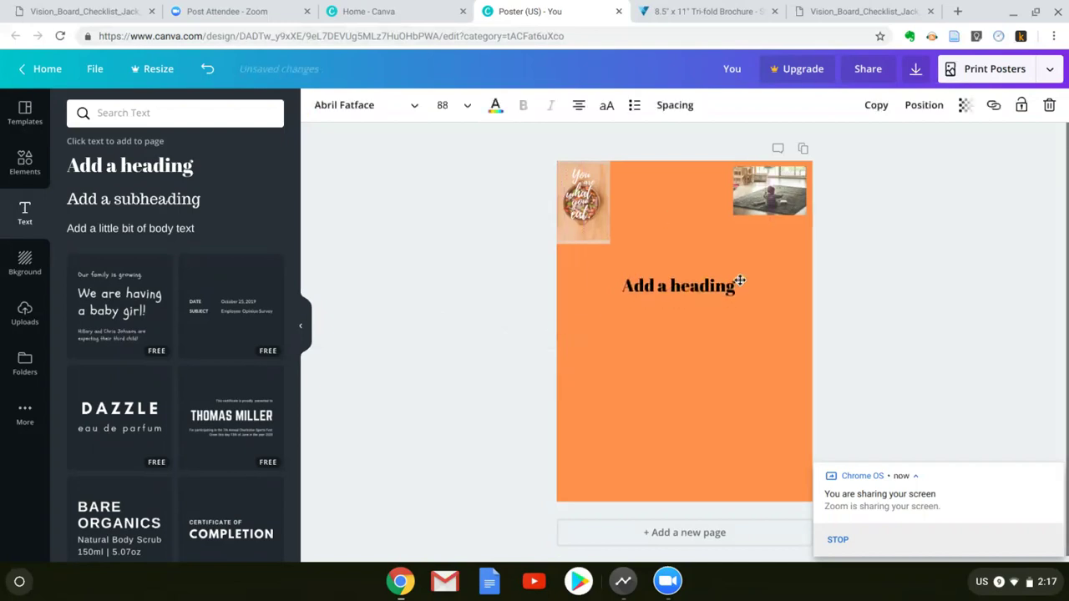
double_click(619, 281)
text(Vision Board 2019)
click(688, 409)
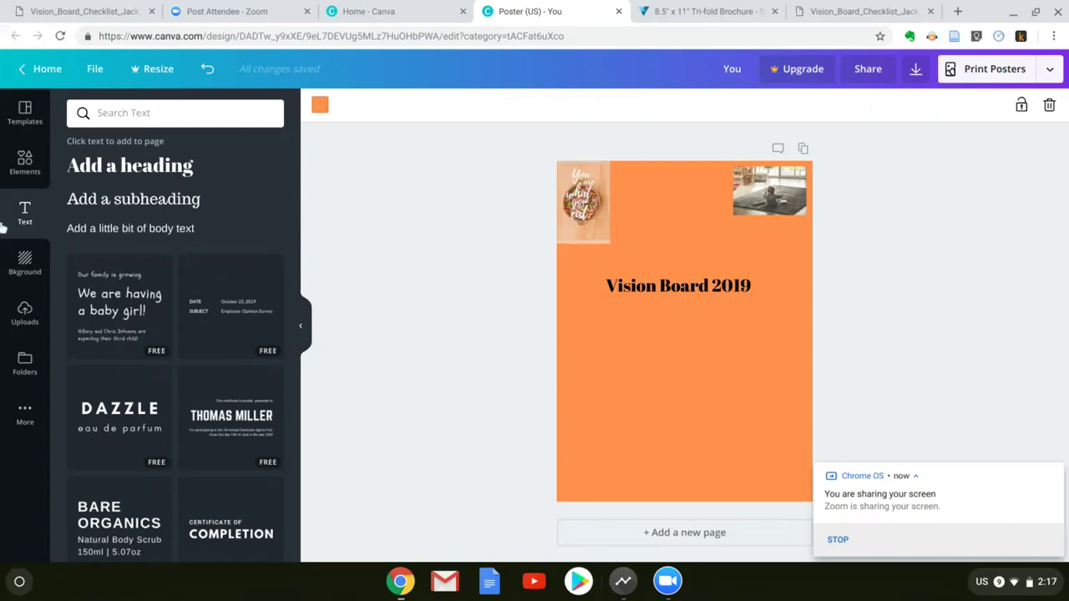
Step: Add a body text caption reading "10 clients per week" just beneath the photo of the child on the rug
click(154, 231)
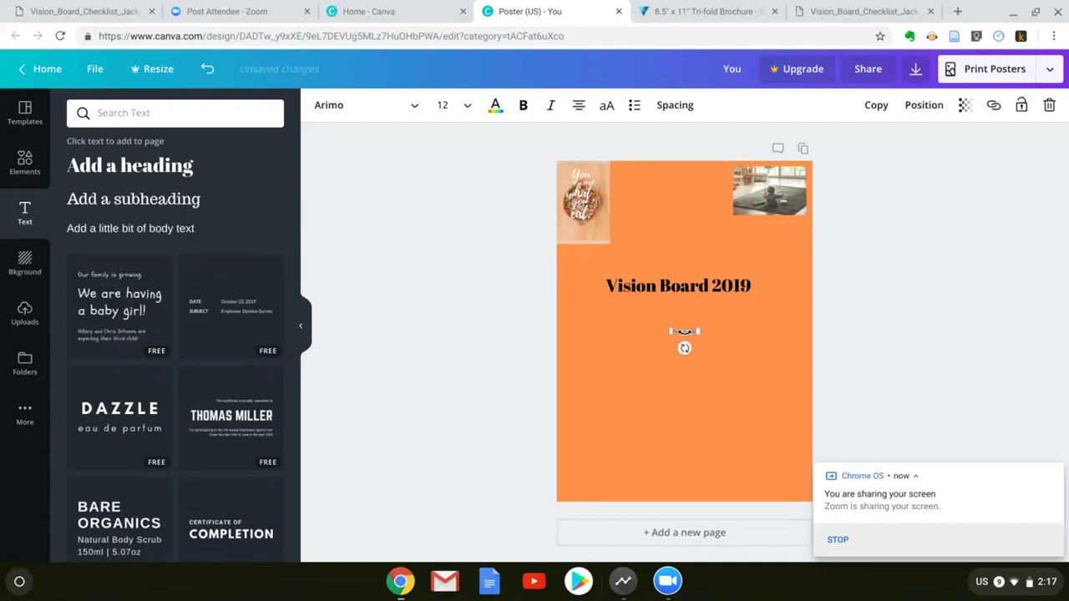
click(703, 327)
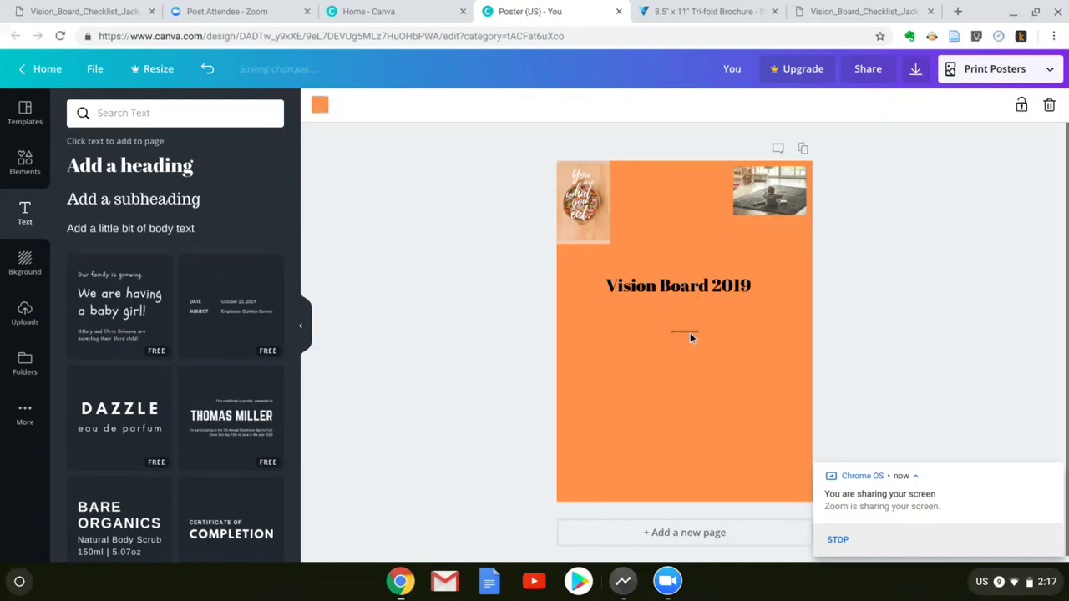
drag(685, 332, 760, 227)
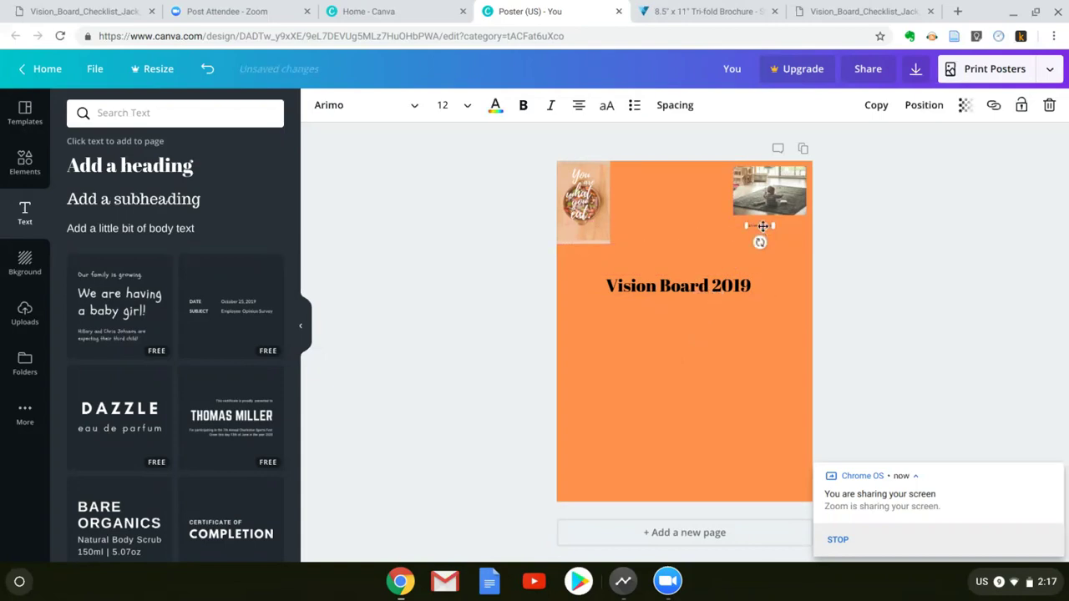
text(M)
key(BackSpace)
text(M)
key(BackSpace)
Step: Widen the caption's text box so the words fit on one line and set its font size to 28
click(455, 104)
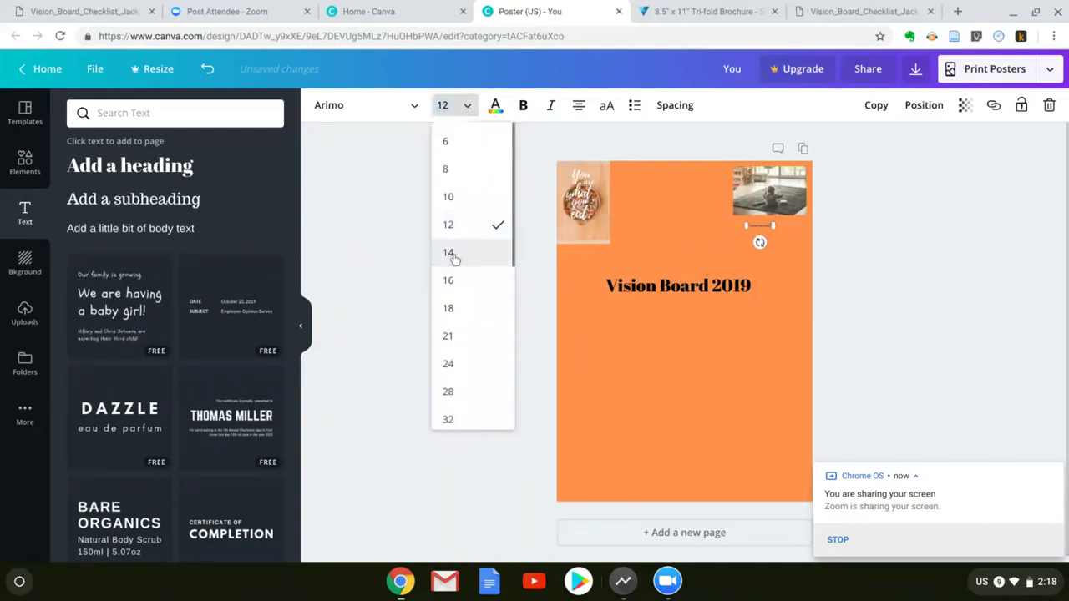
click(451, 308)
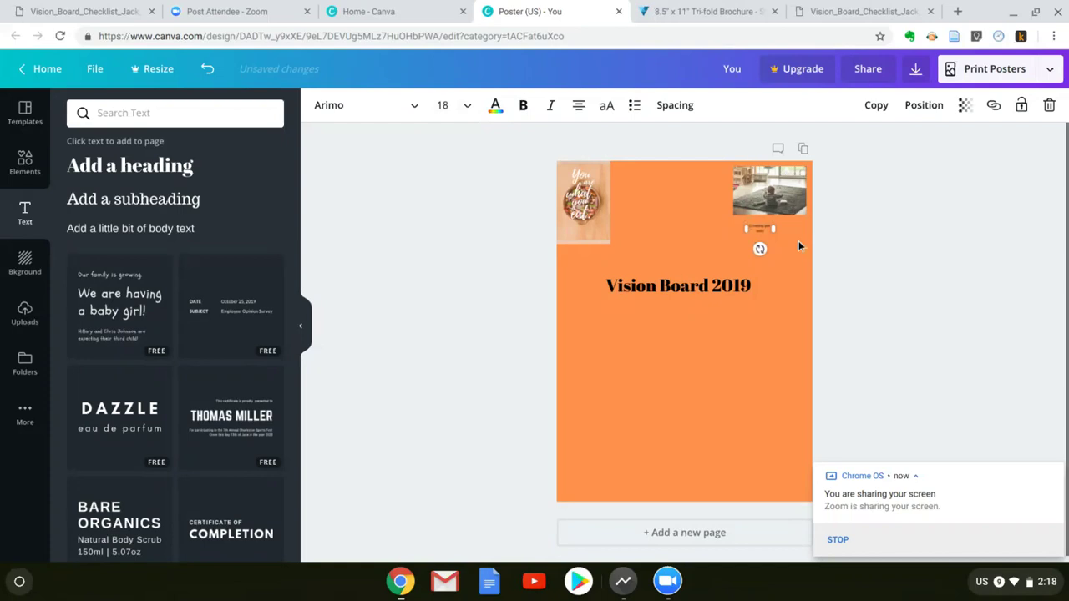
drag(775, 228, 809, 231)
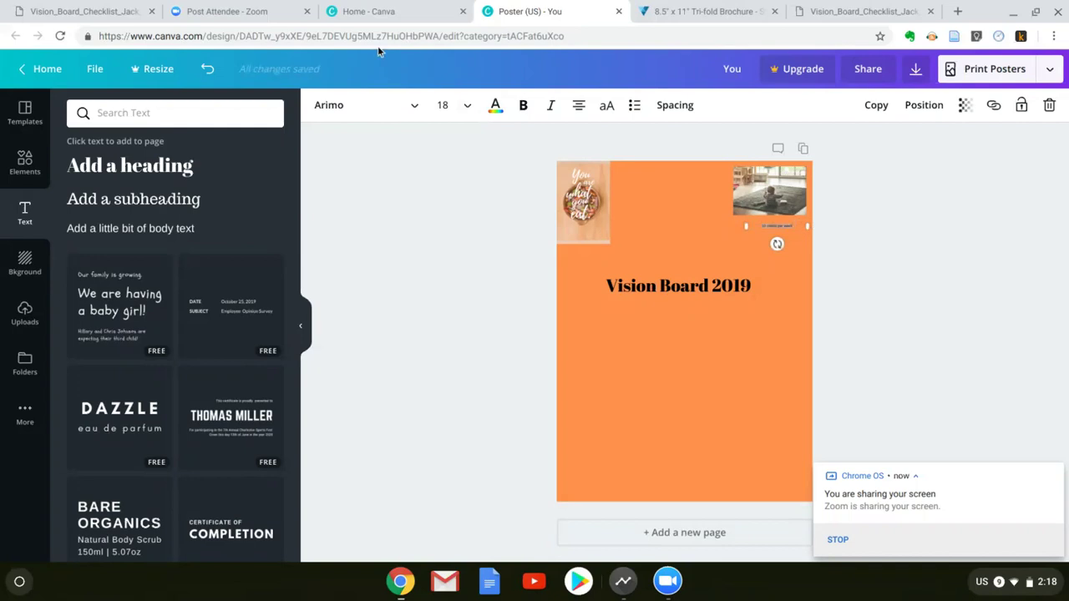
click(468, 107)
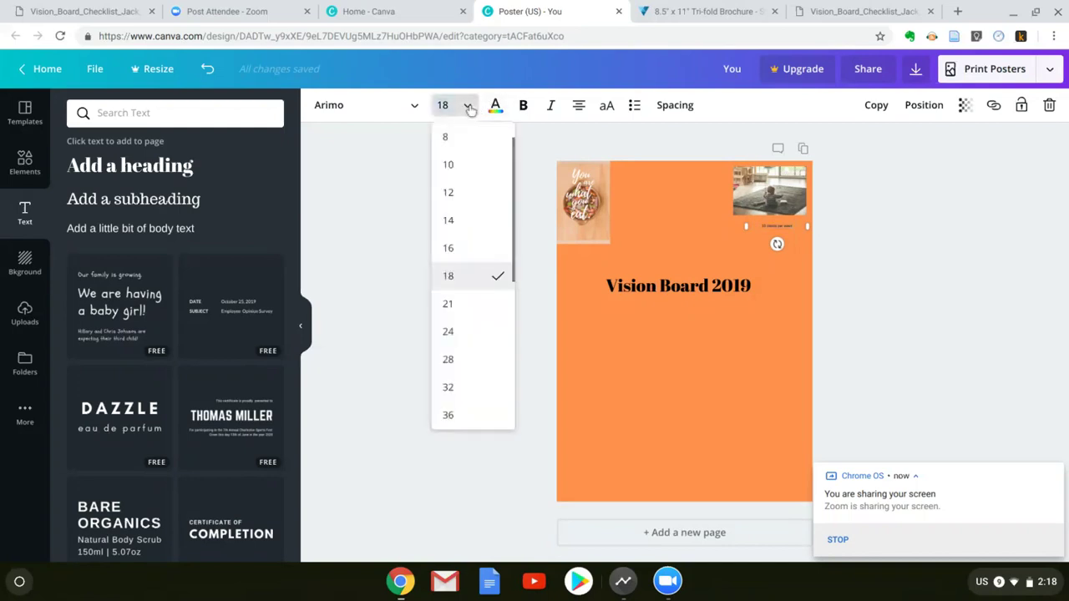
click(449, 360)
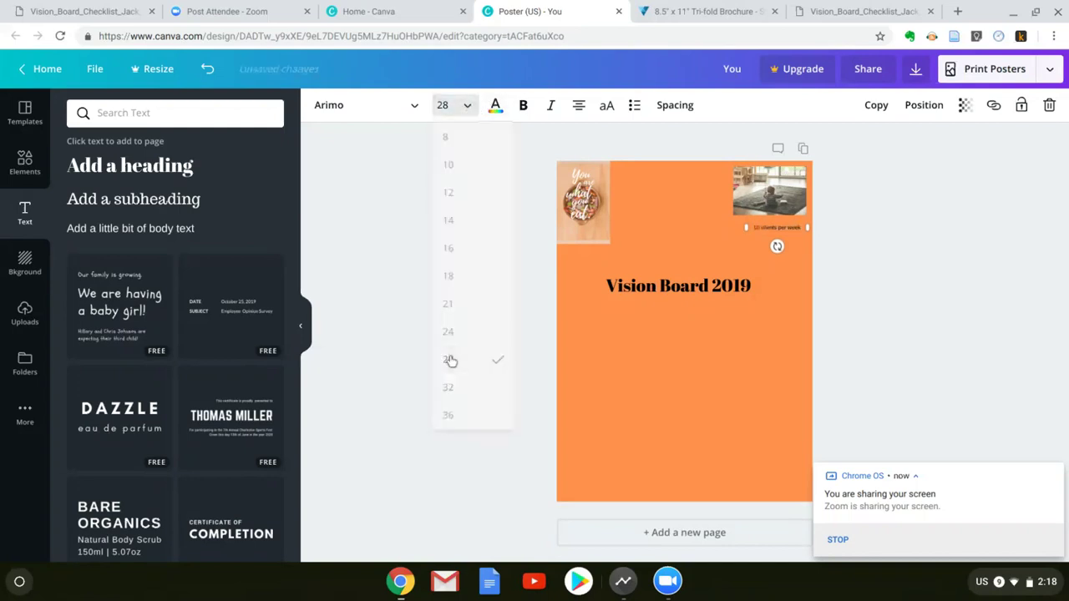
click(665, 207)
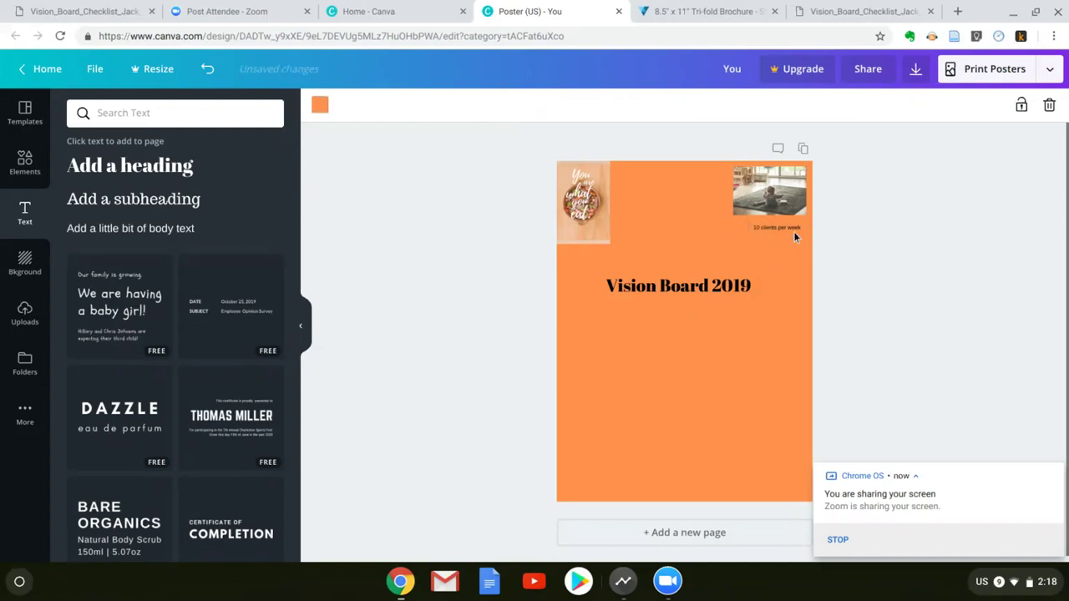
Step: Move the "10 clients per week" caption onto the photo of the child and make it bold
drag(787, 227, 775, 185)
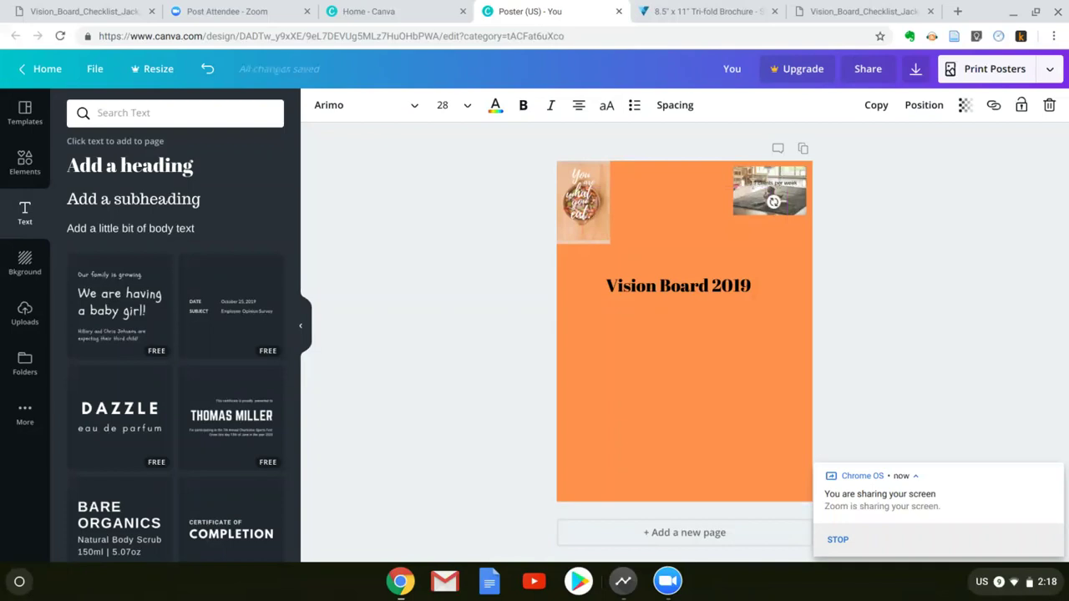
click(529, 107)
click(523, 108)
click(763, 240)
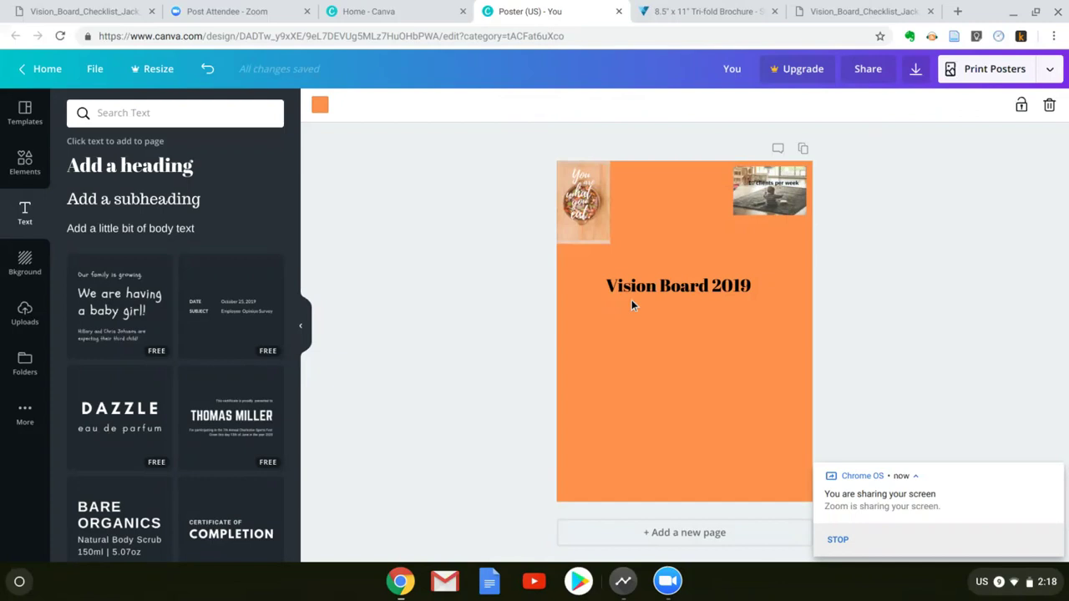
click(417, 224)
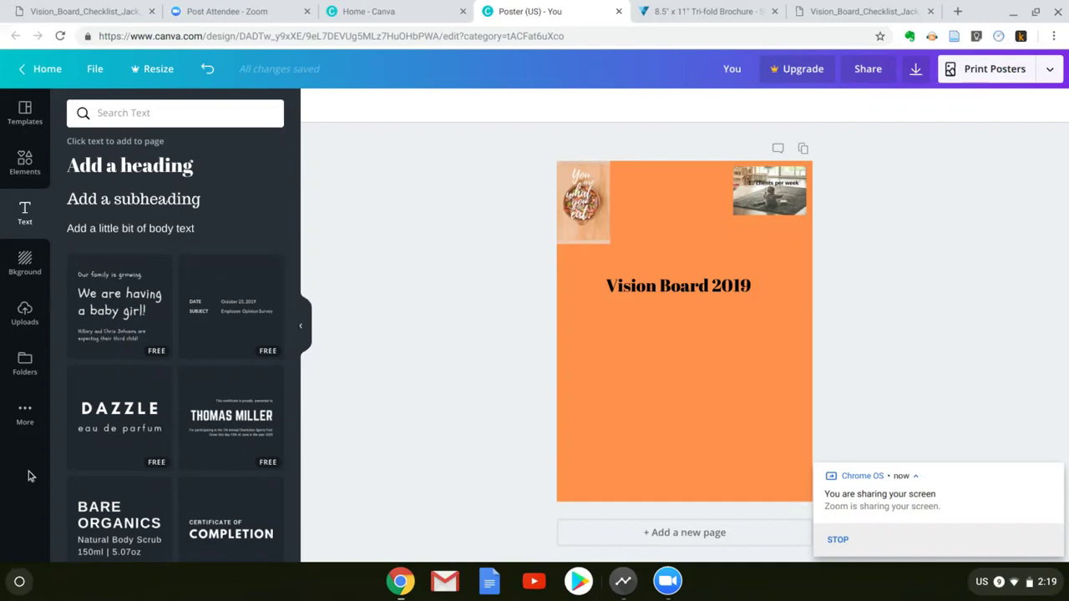
Step: Show the uploaded images, and load google.ca in the browser tab holding the vision board checklist
click(24, 313)
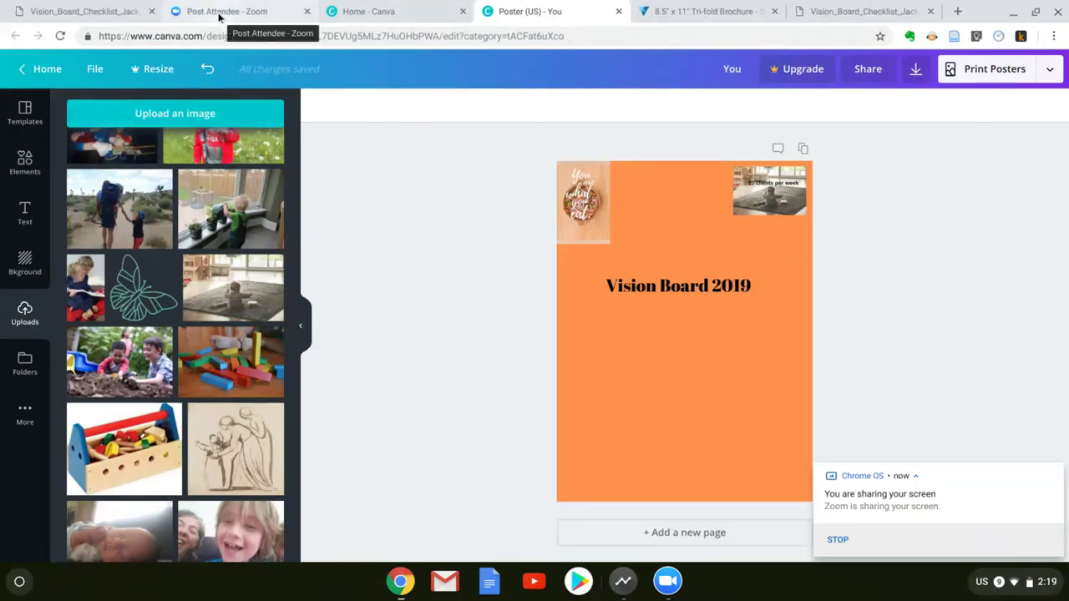
click(98, 14)
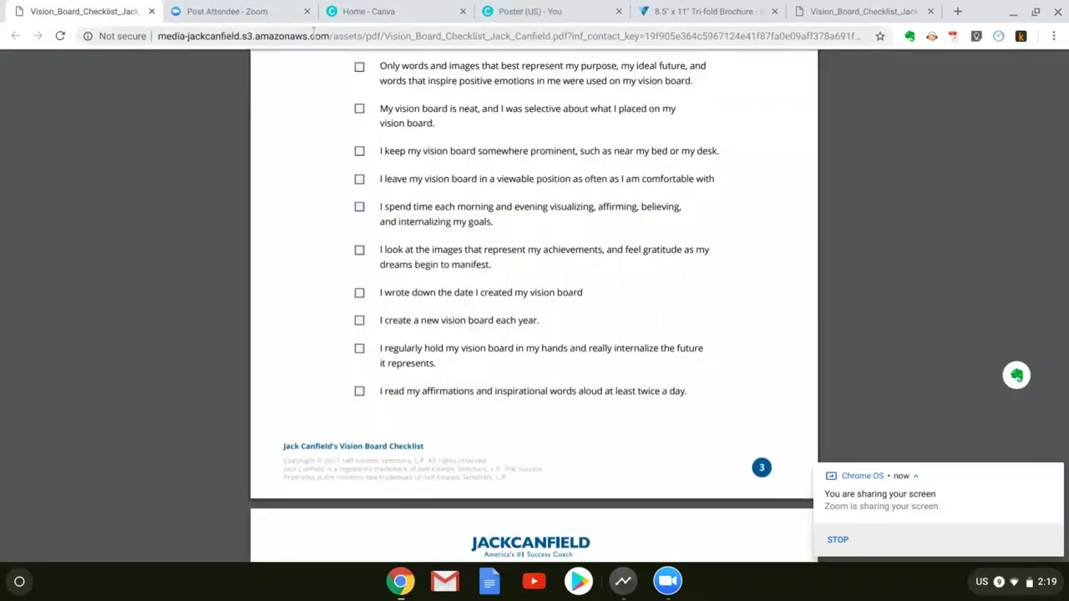
click(403, 32)
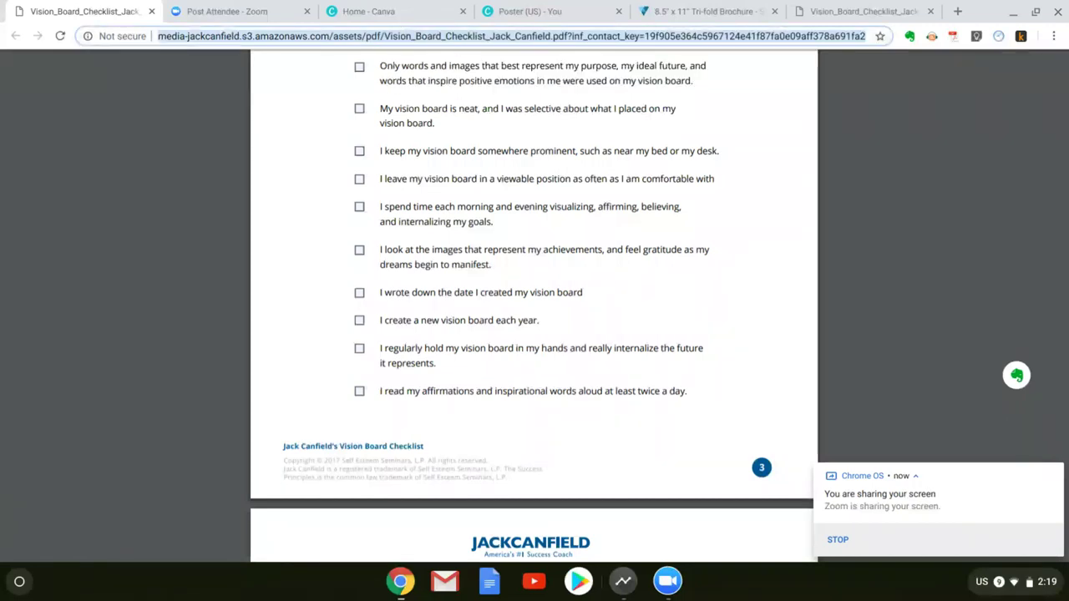
text(google.ca)
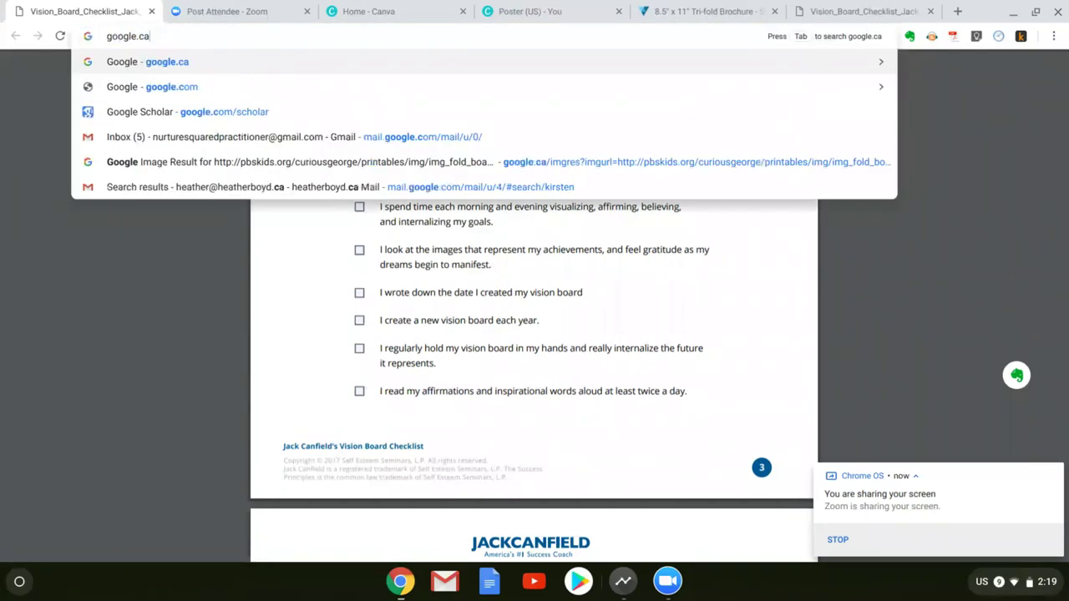
key(Return)
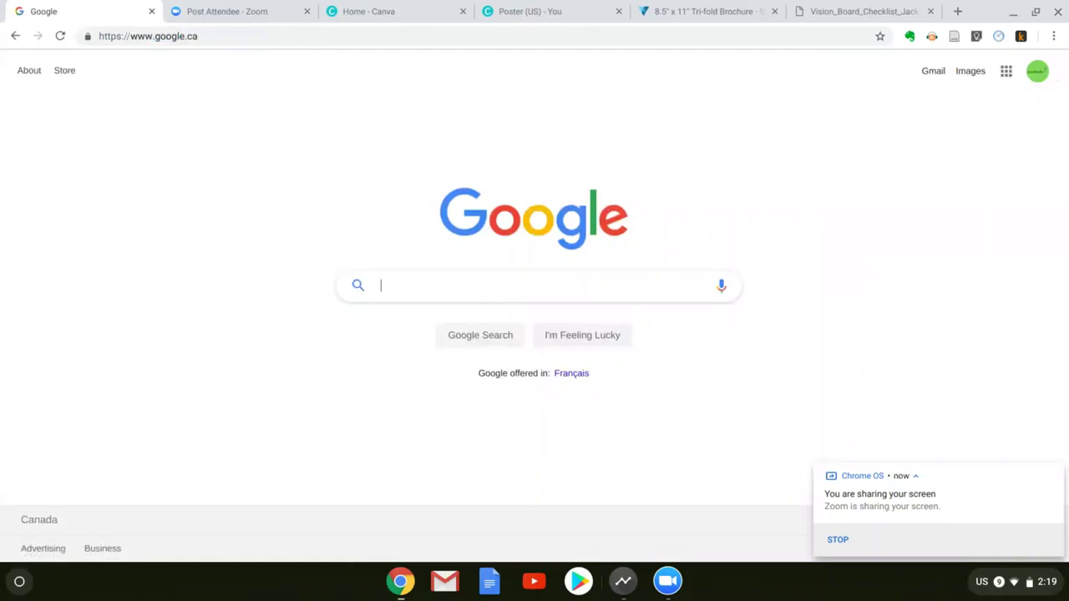
Step: Search Google Images for "airplane" and show the search filter options
text(airplane)
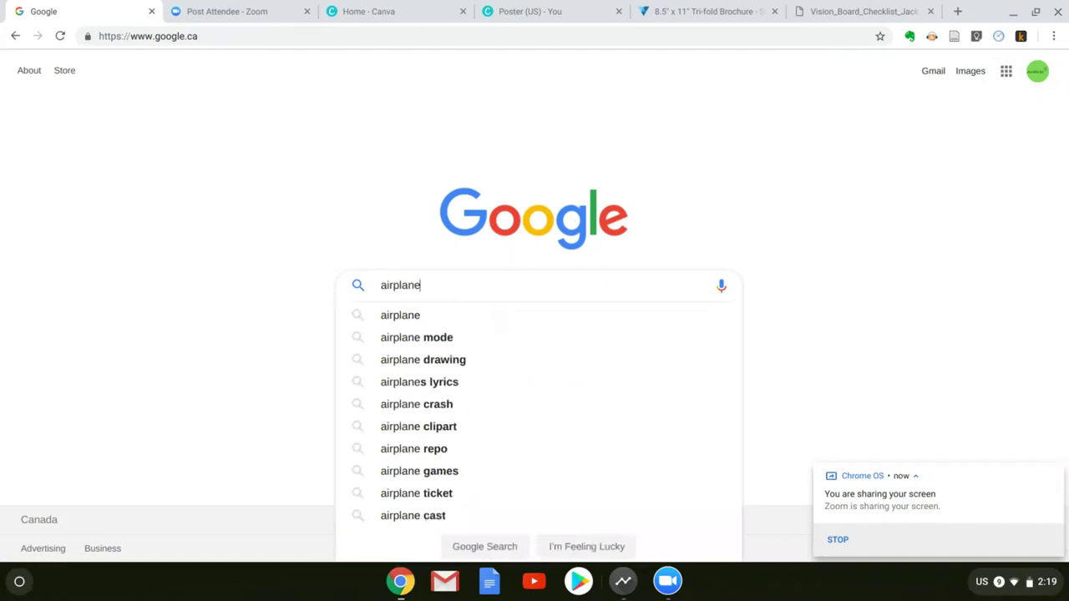
key(Return)
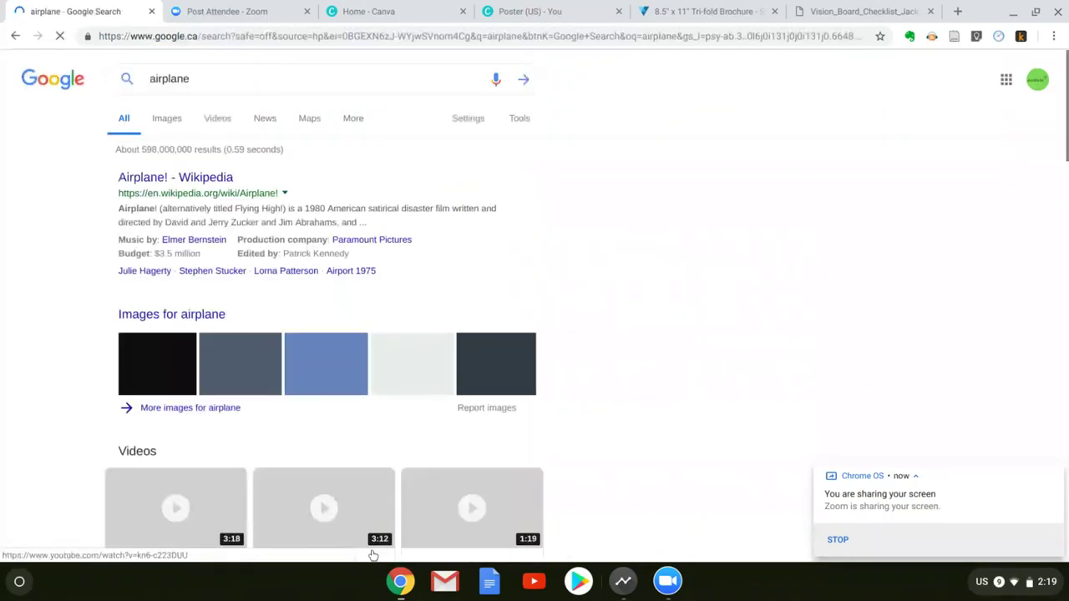
click(165, 122)
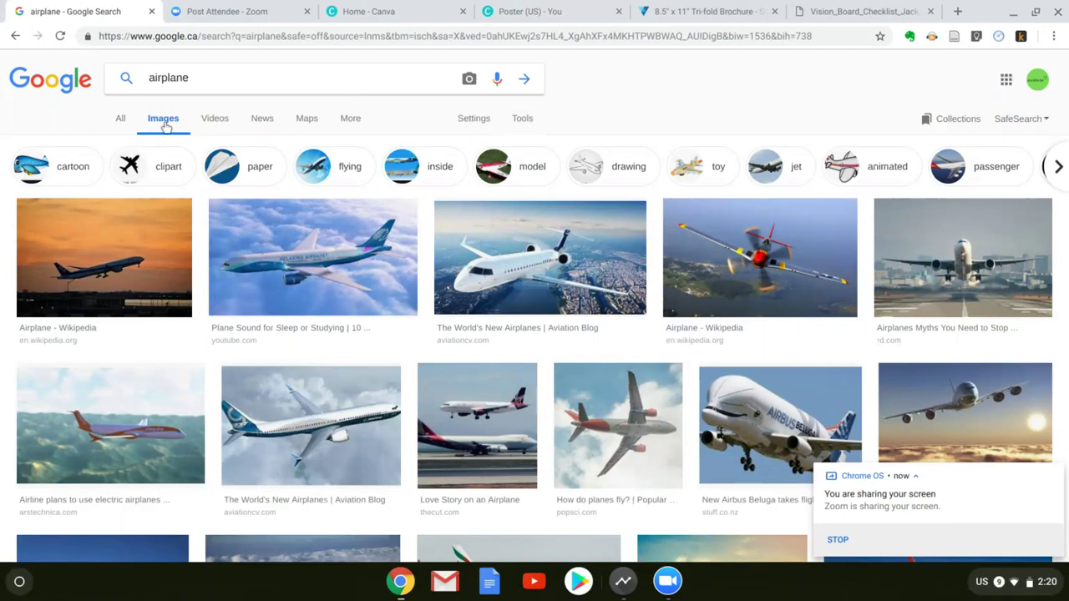
click(522, 122)
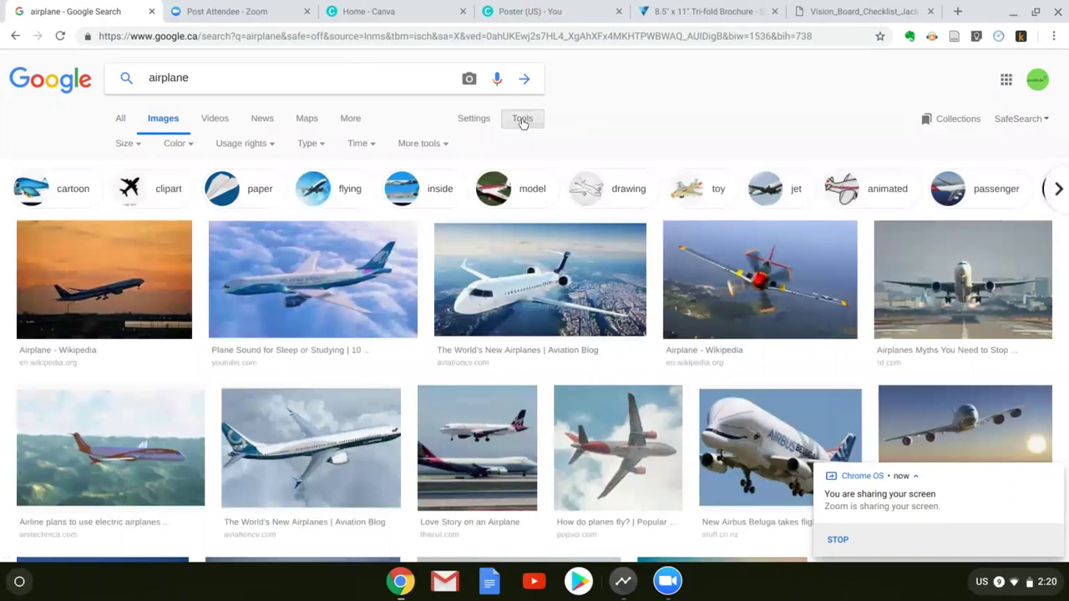
Step: Filter the airplane image results by usage rights to pictures labeled for reuse
click(270, 145)
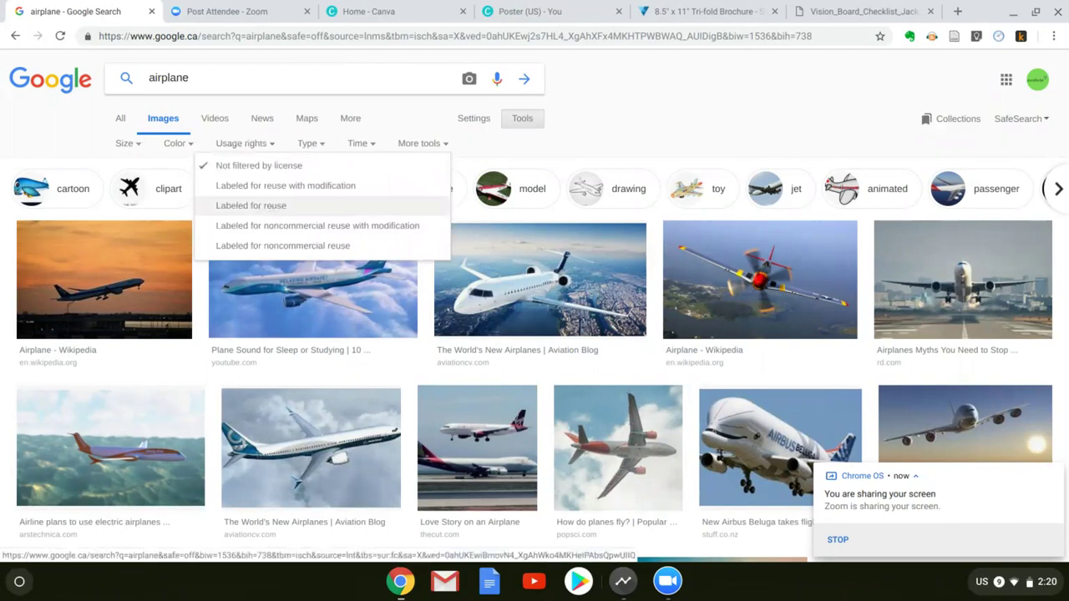
click(272, 210)
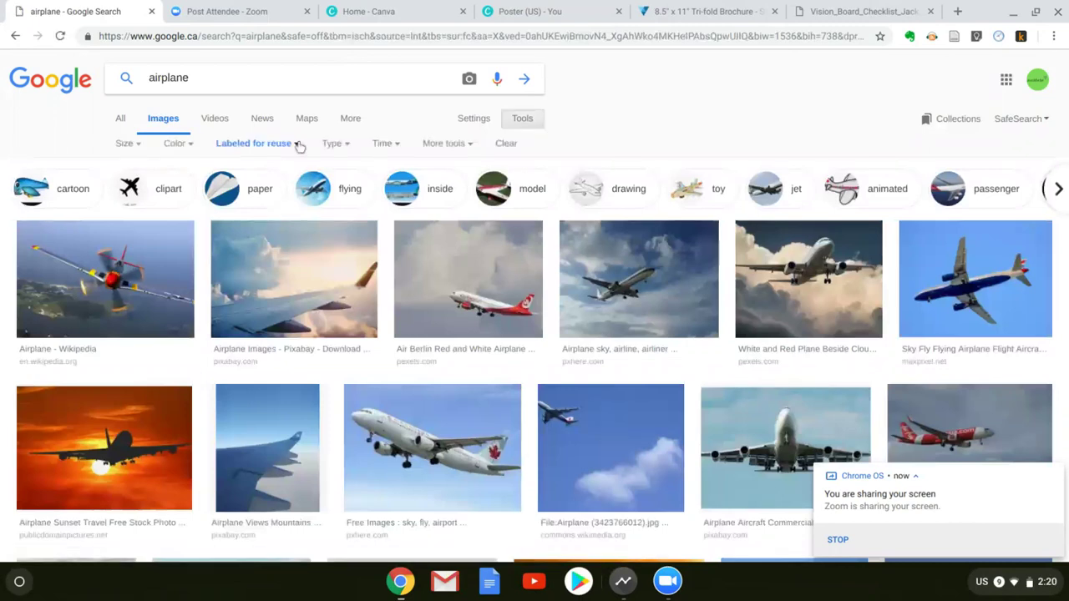
click(298, 144)
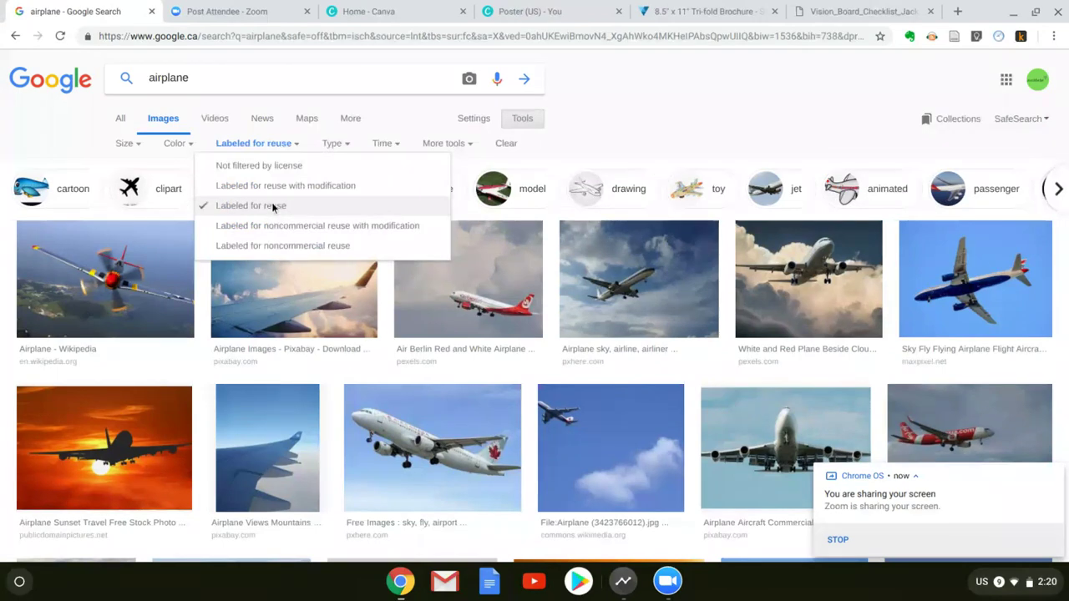
click(695, 88)
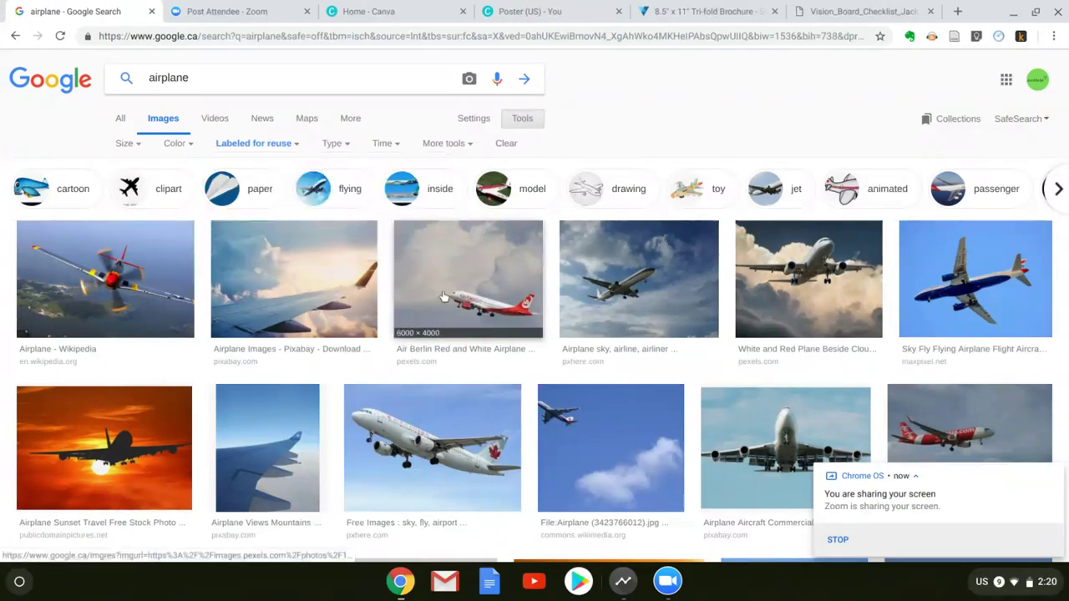
Step: Save the sunset airplane picture as airplane-sunset-travel.jpg in the Google Photos folder of My Drive
click(115, 451)
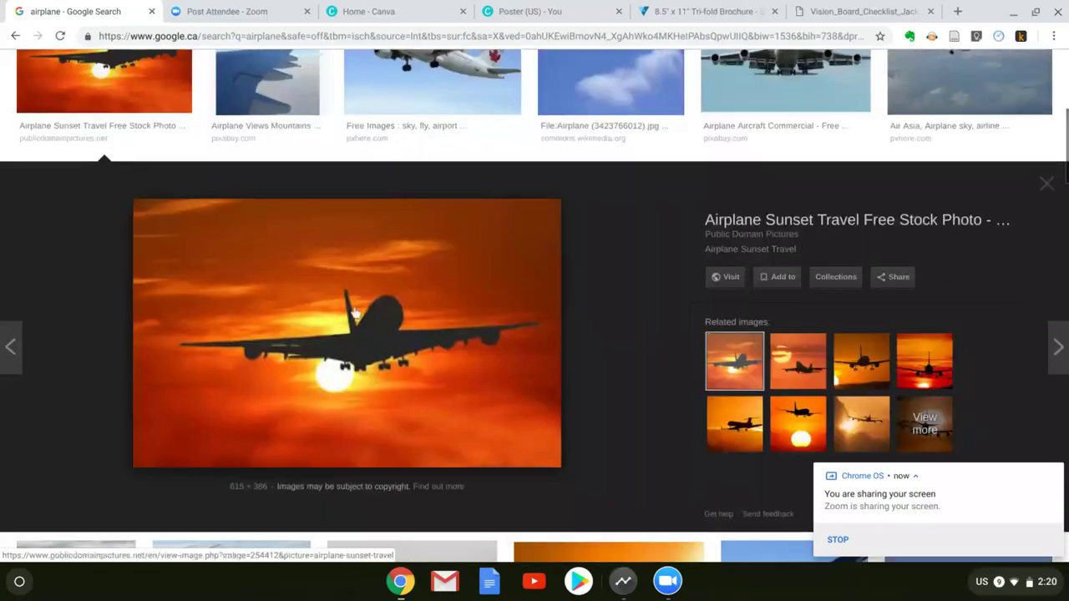
right_click(354, 251)
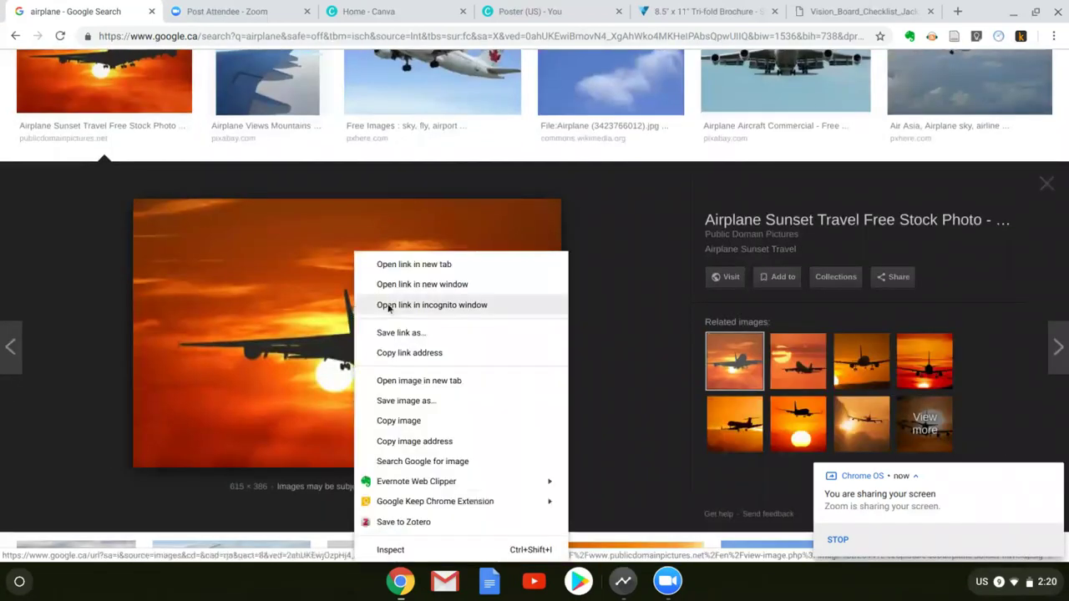
click(399, 402)
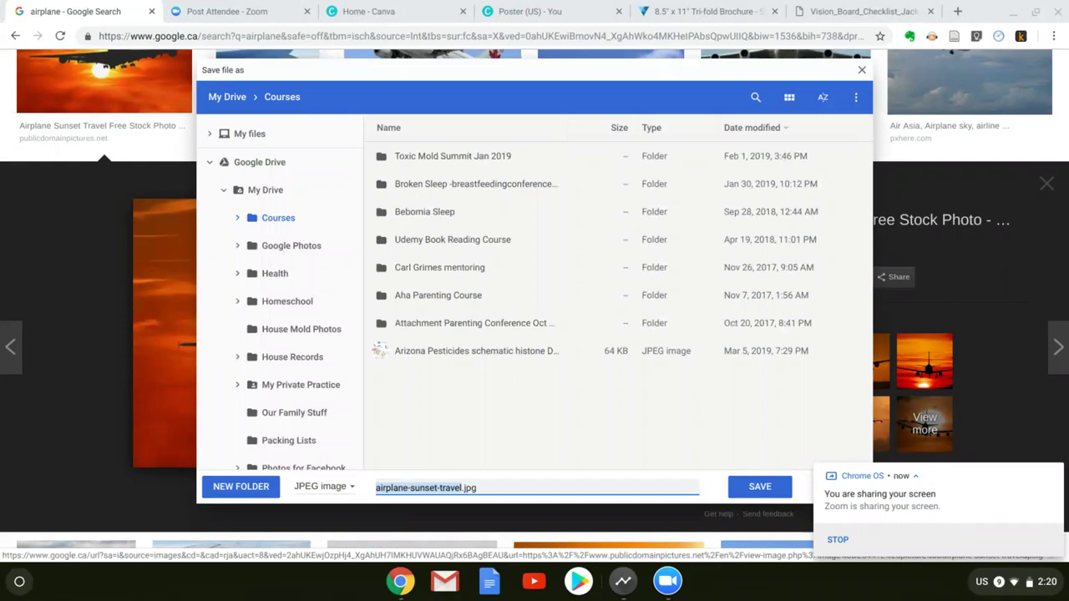
click(266, 166)
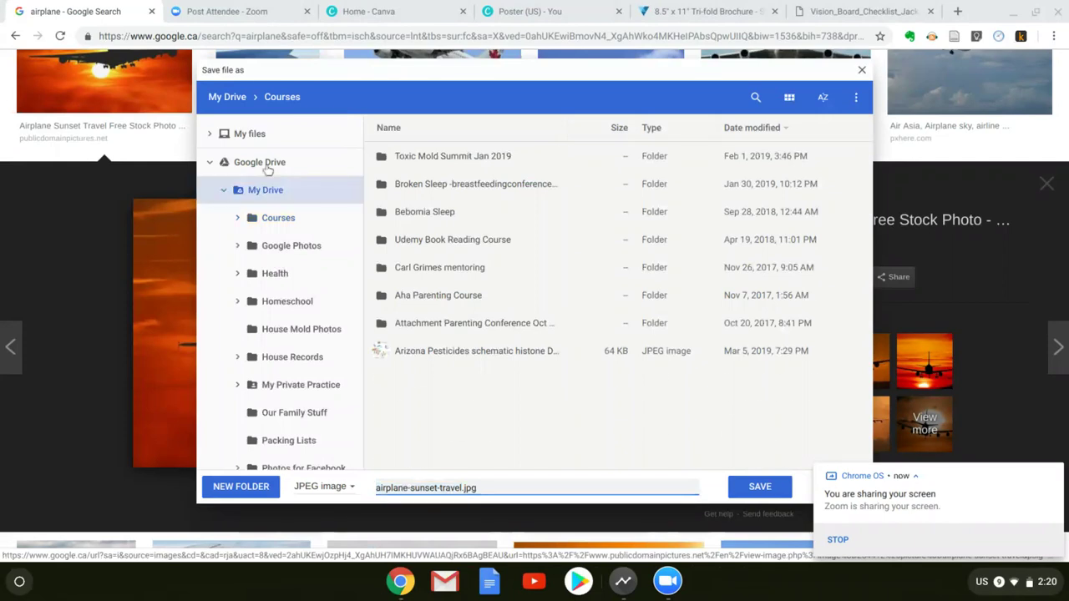
click(291, 246)
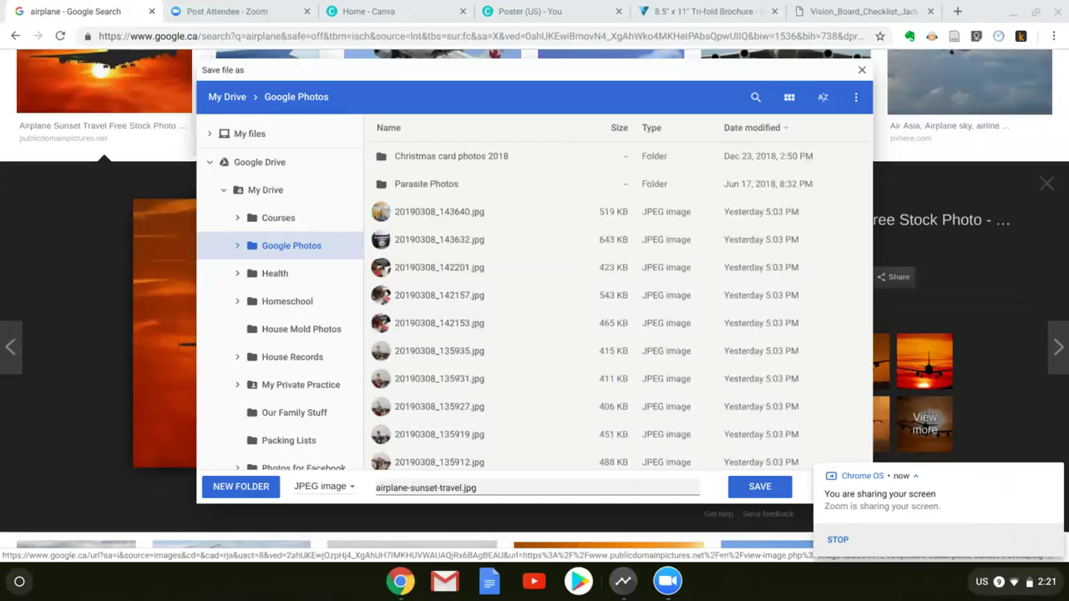
click(759, 487)
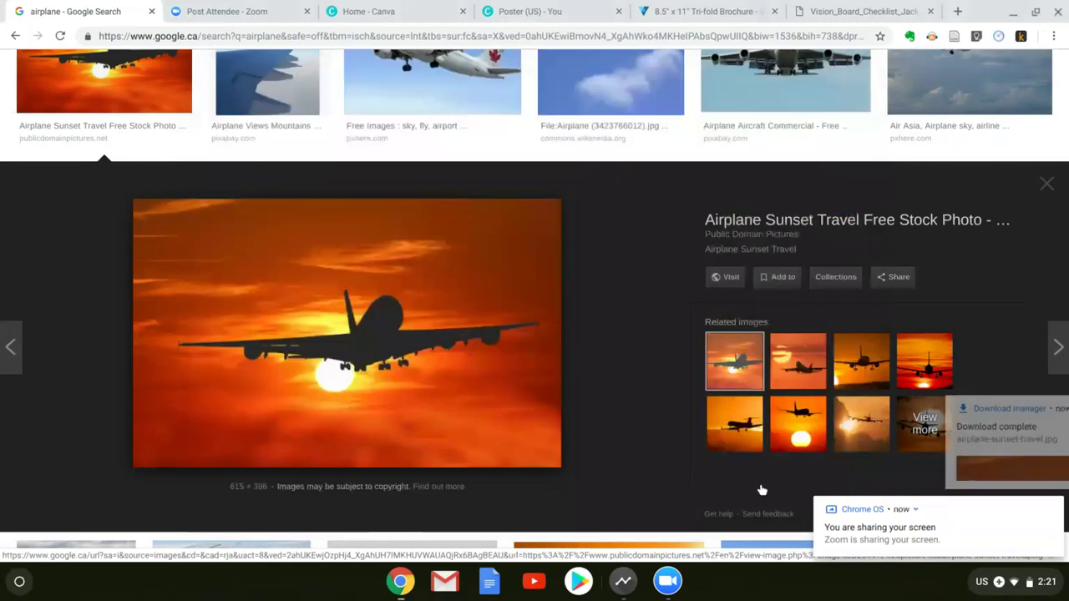
Step: Switch to the Canva poster and upload the airplane-sunset-travel image from the Google Photos folder
click(502, 13)
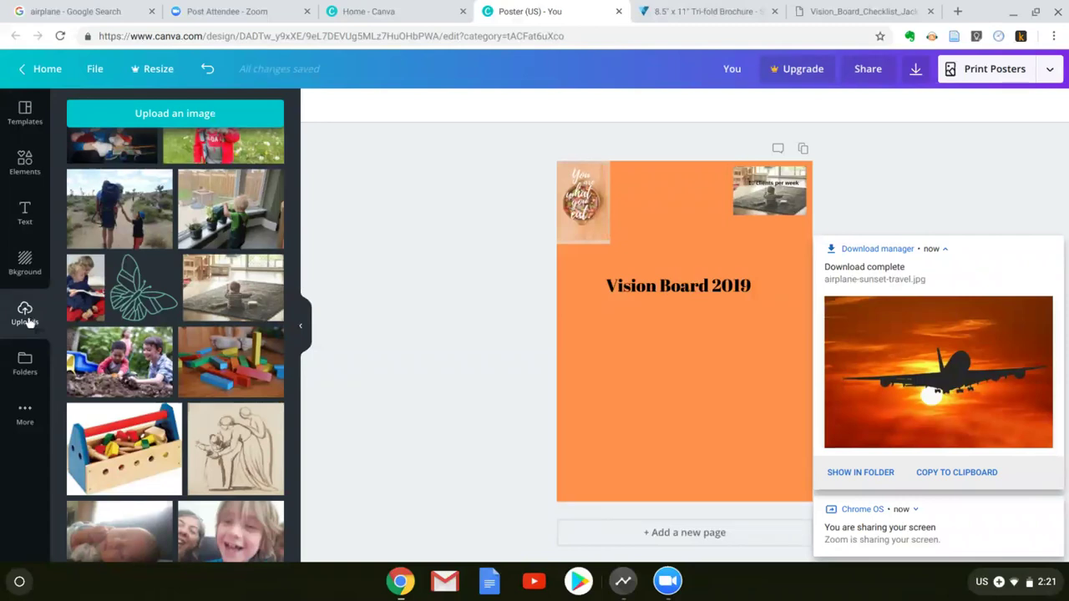
click(175, 116)
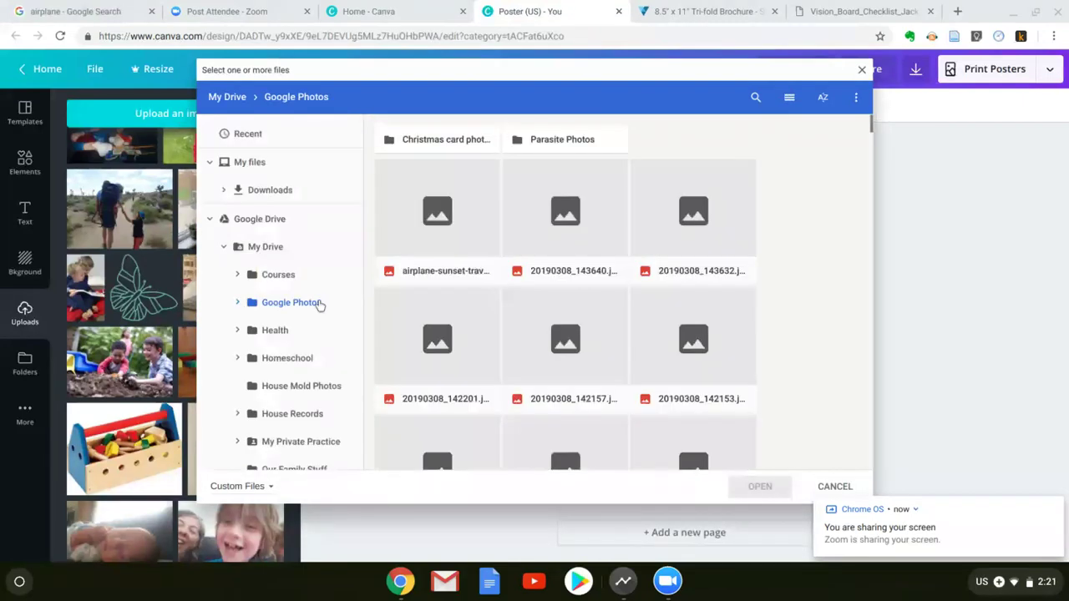
click(451, 209)
click(756, 487)
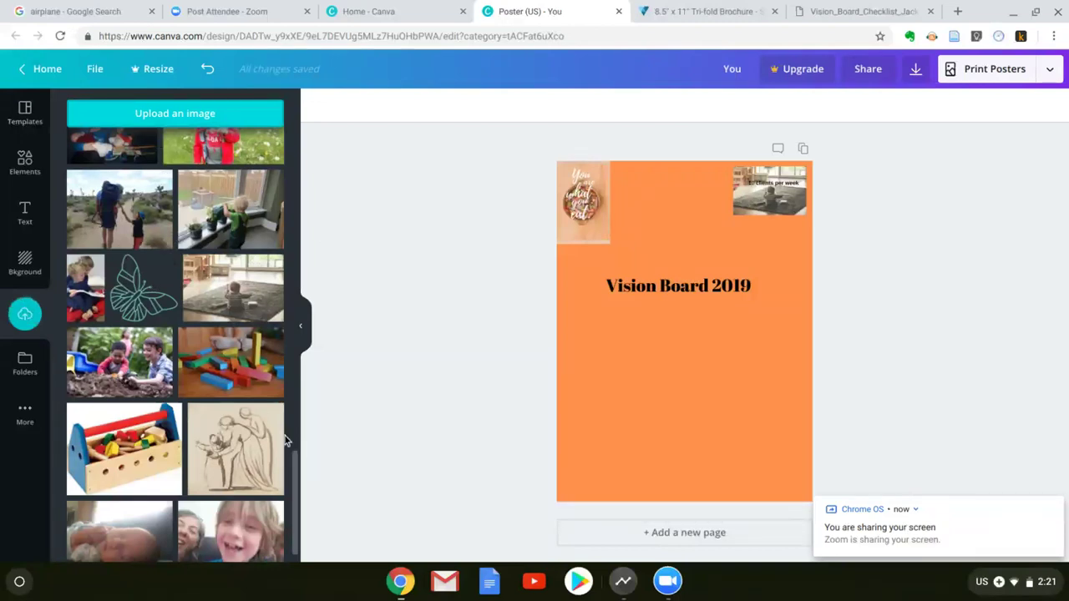
Step: Place the uploaded airplane photo on the poster, shrink it to under half its size and center it just below the title
drag(296, 496, 298, 131)
drag(80, 191, 710, 450)
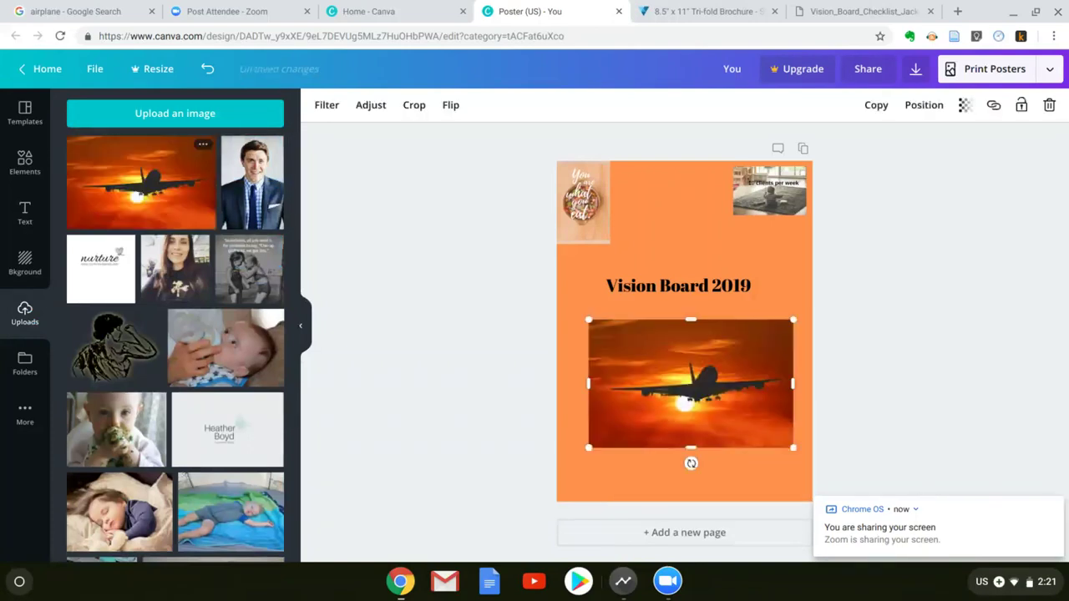
drag(586, 316, 705, 392)
drag(739, 424, 667, 333)
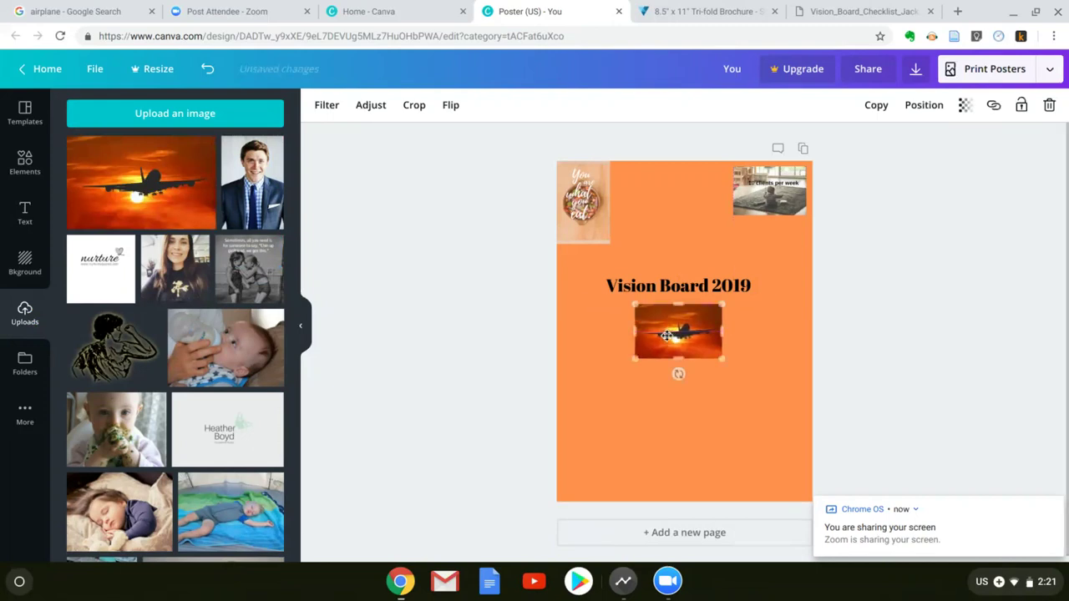
click(398, 295)
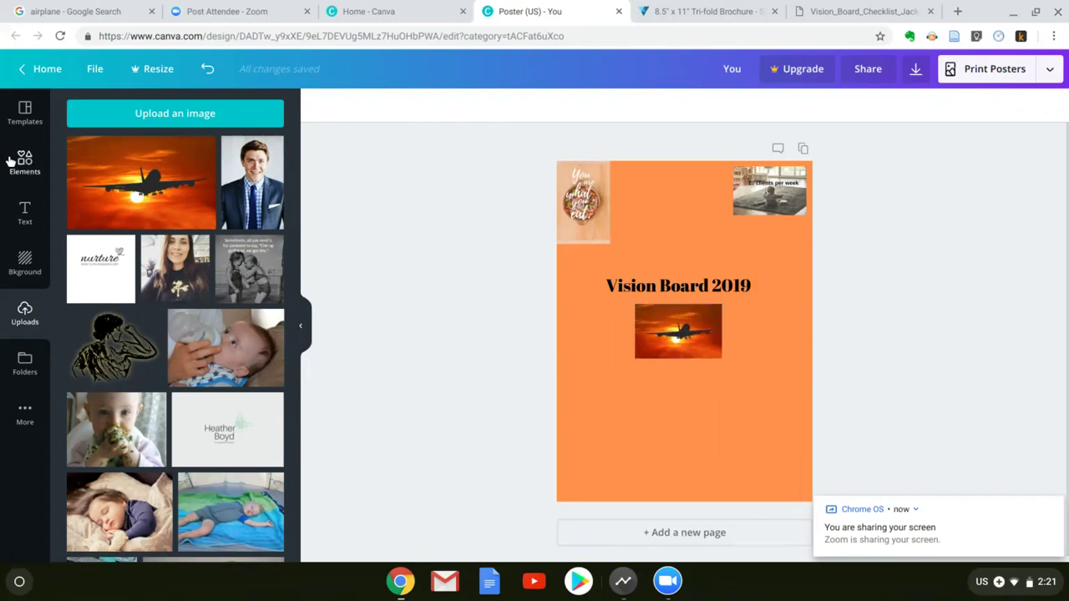
Step: Add a heading text over the airplane photo reading "The world is my oyster"
click(25, 212)
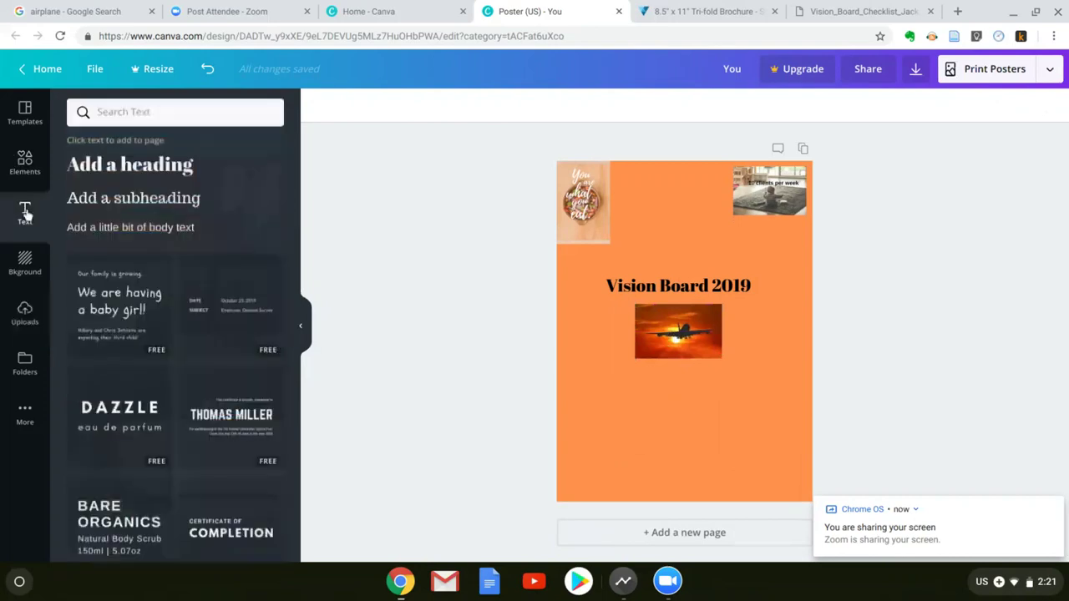
click(142, 171)
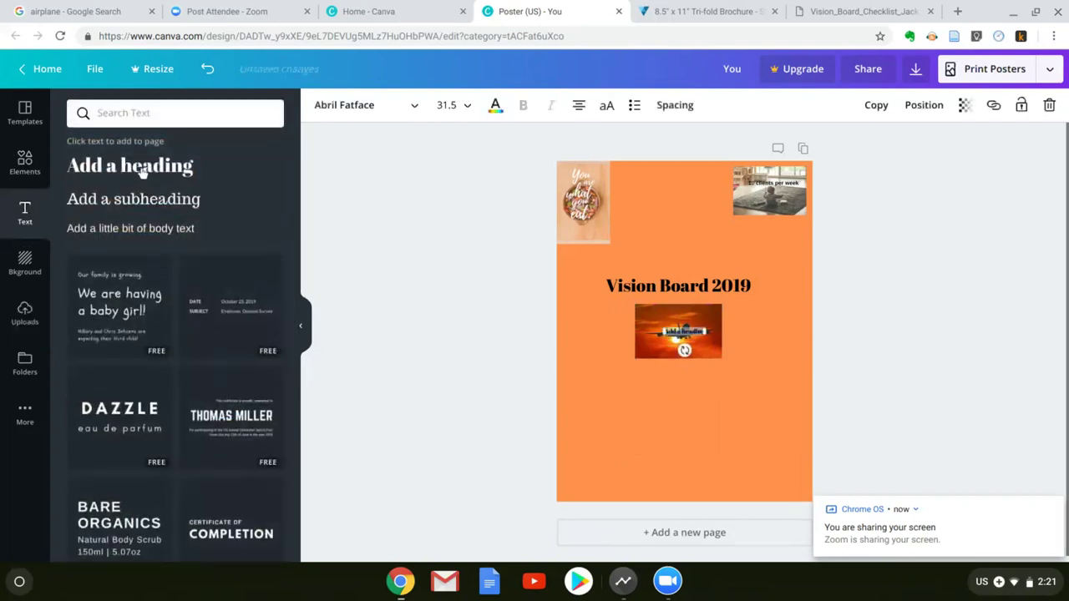
key(BackSpace)
text(10 day vation)
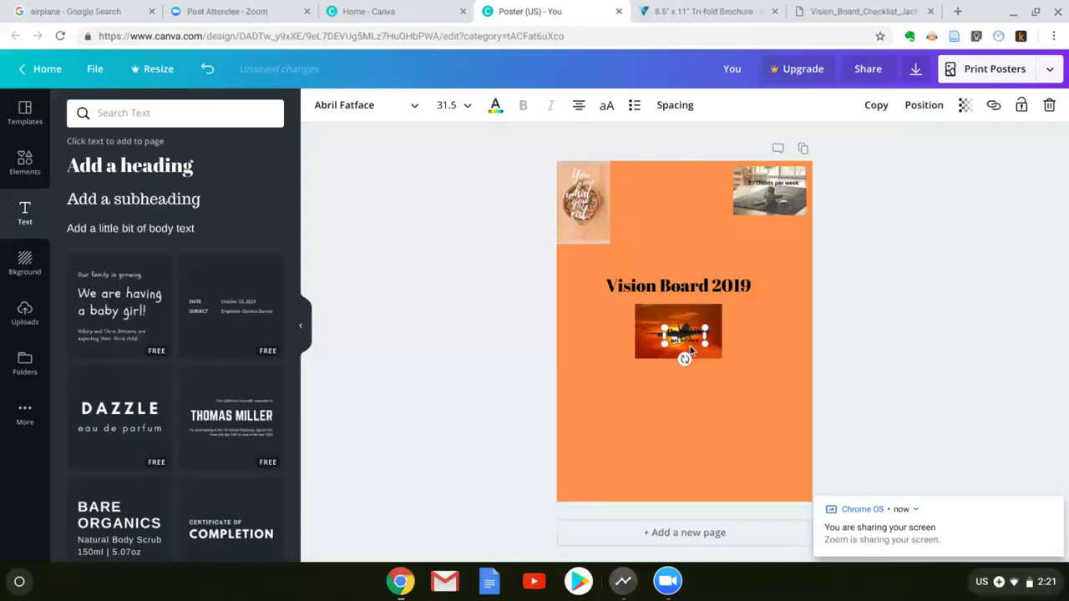
text( in)
click(647, 375)
click(696, 333)
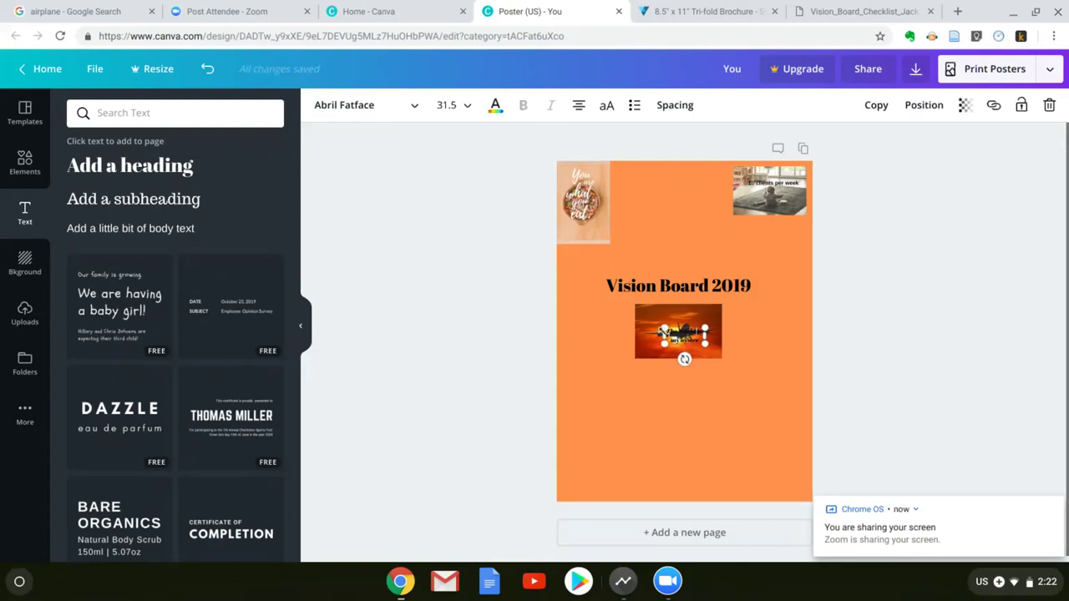
click(588, 324)
Step: Move the "The world is my oyster" caption just below the airplane photo and widen its text box to fit on one line
drag(676, 338, 678, 373)
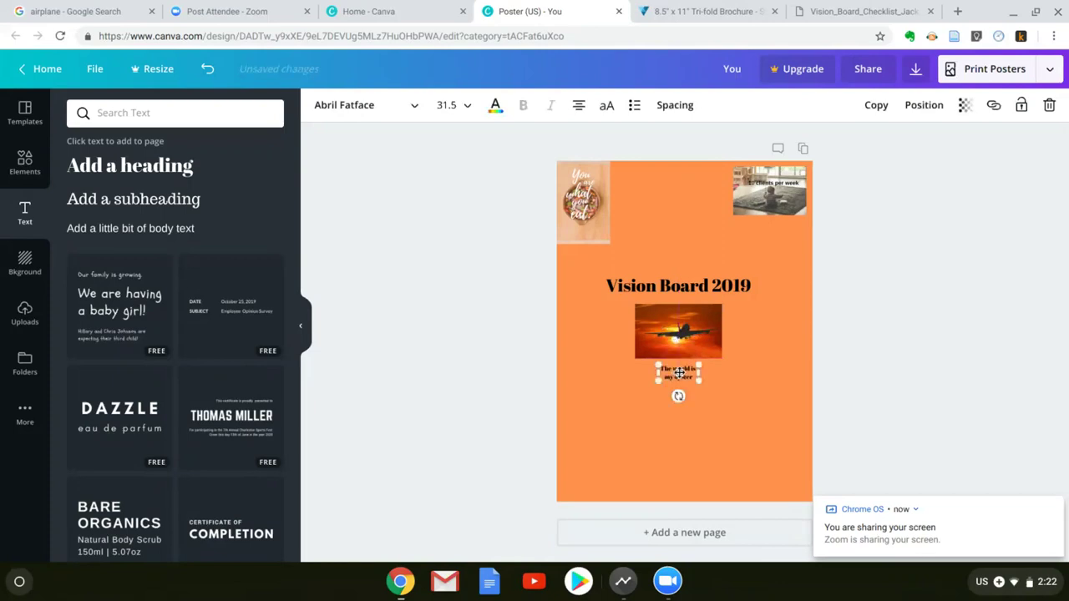
mouse_move(704, 372)
mouse_down()
mouse_move(757, 368)
mouse_move(687, 368)
mouse_up()
click(454, 259)
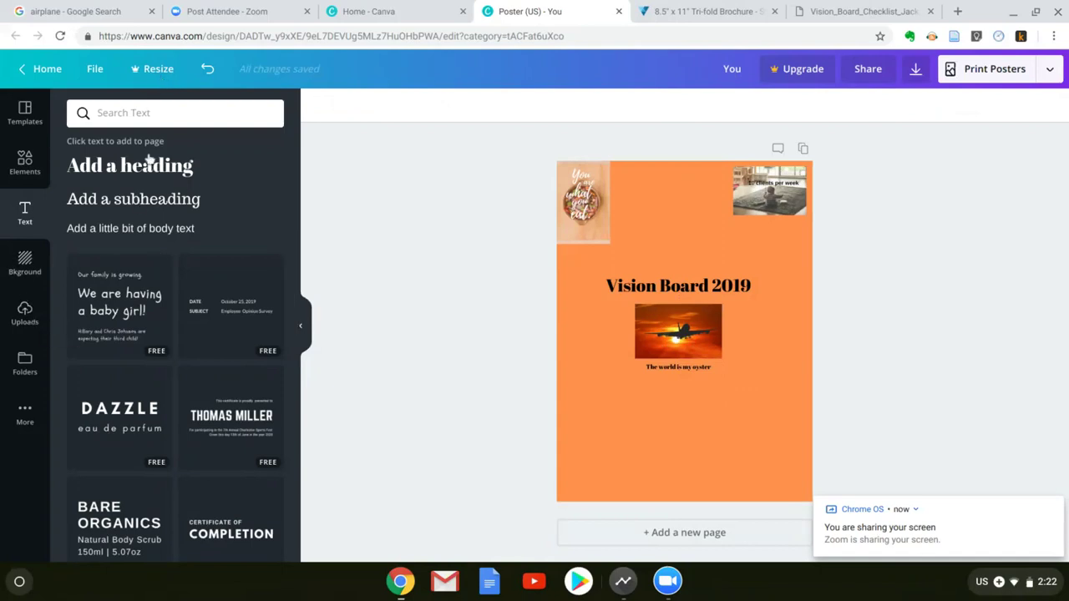
Step: Search the text designs for "baby", and look through the uploads, templates and additional Canva apps for picture sources
text(baby)
key(Return)
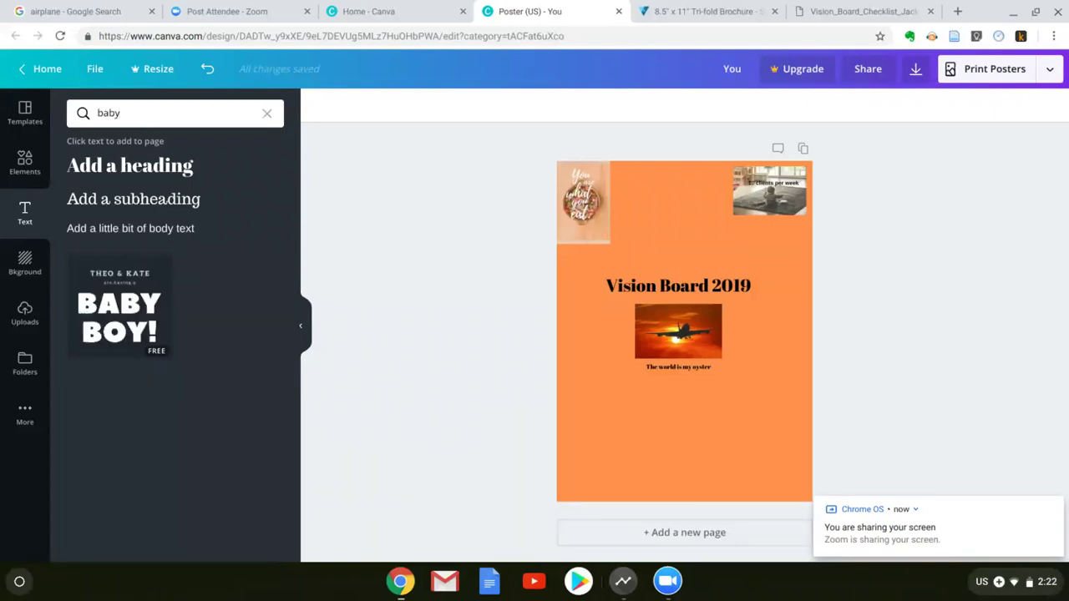
click(25, 314)
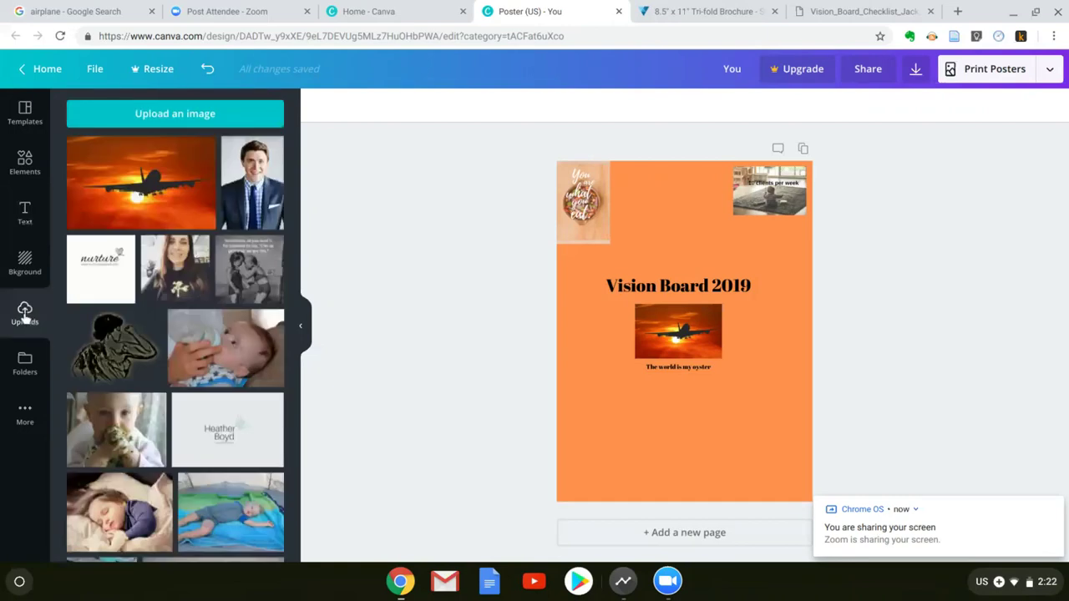
click(25, 112)
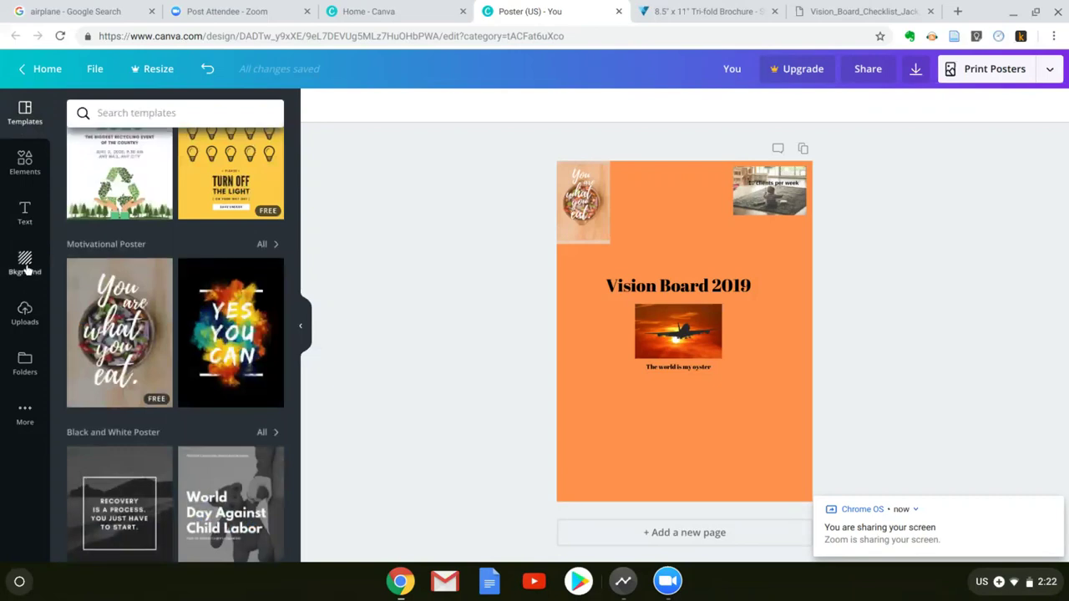
click(25, 422)
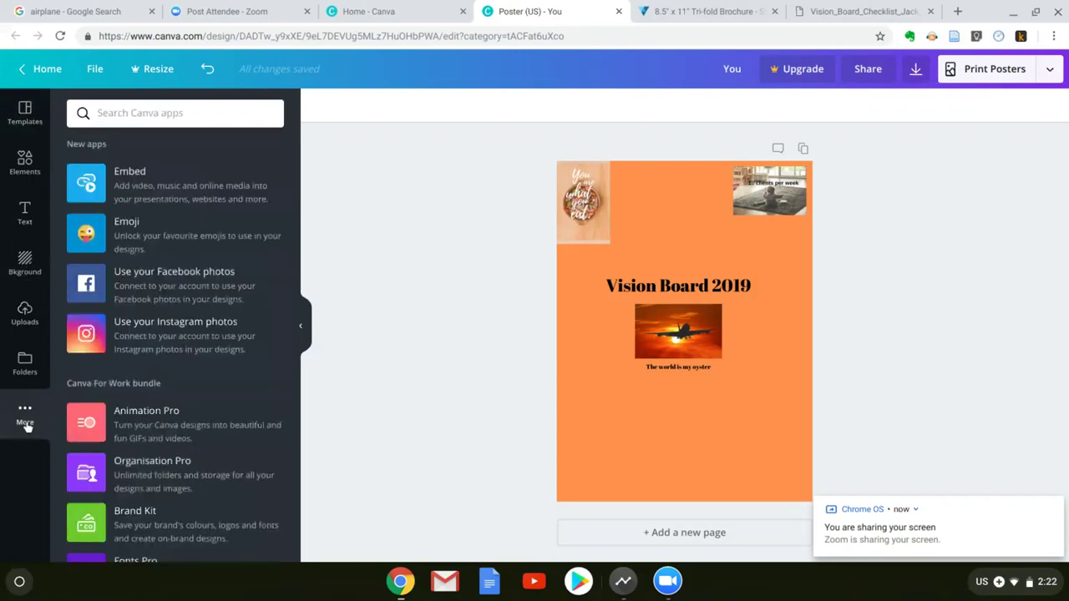
click(24, 210)
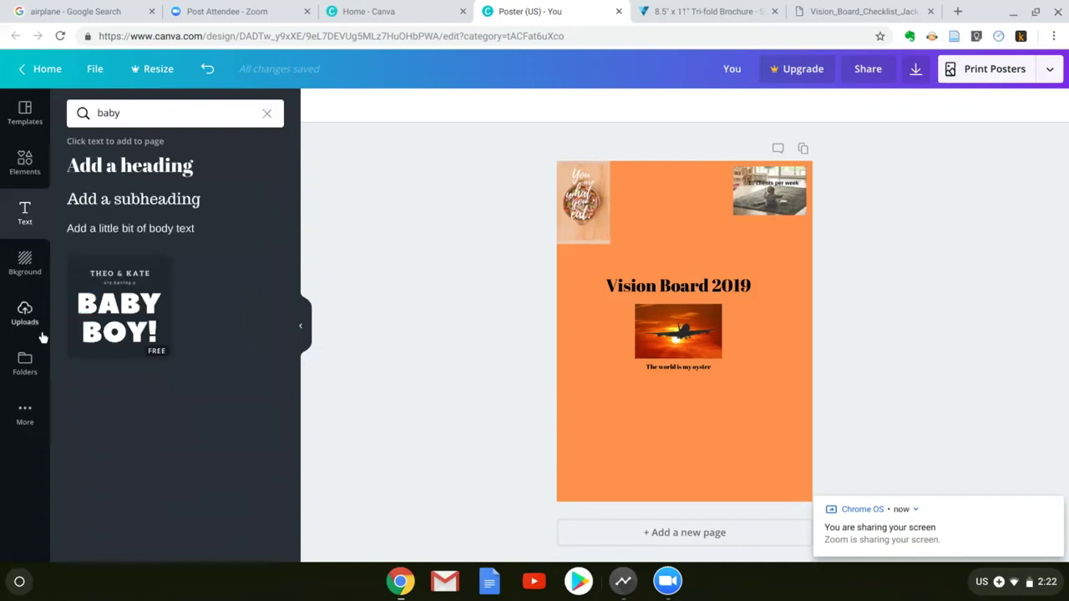
Step: Add a white circle shape, shrink it to about half its size and place it in the lower left part of the poster
click(24, 163)
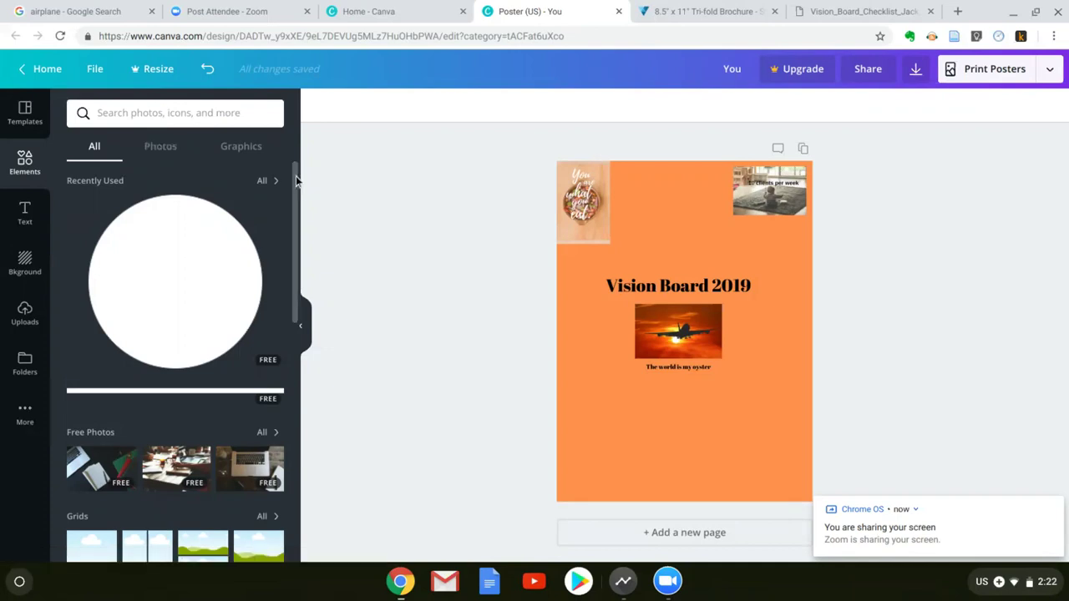
drag(295, 179, 301, 294)
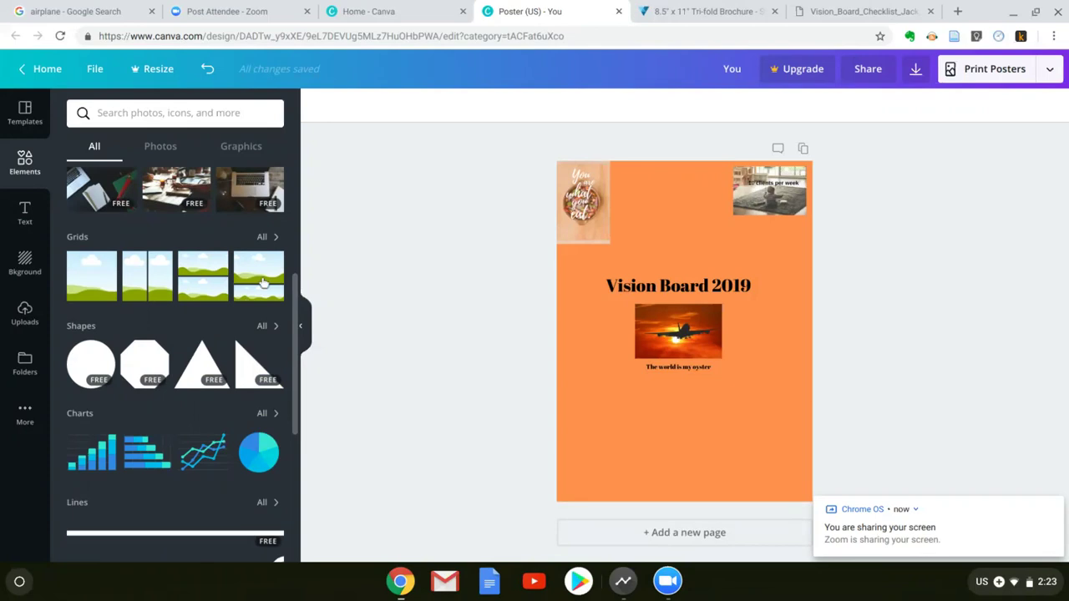
click(89, 365)
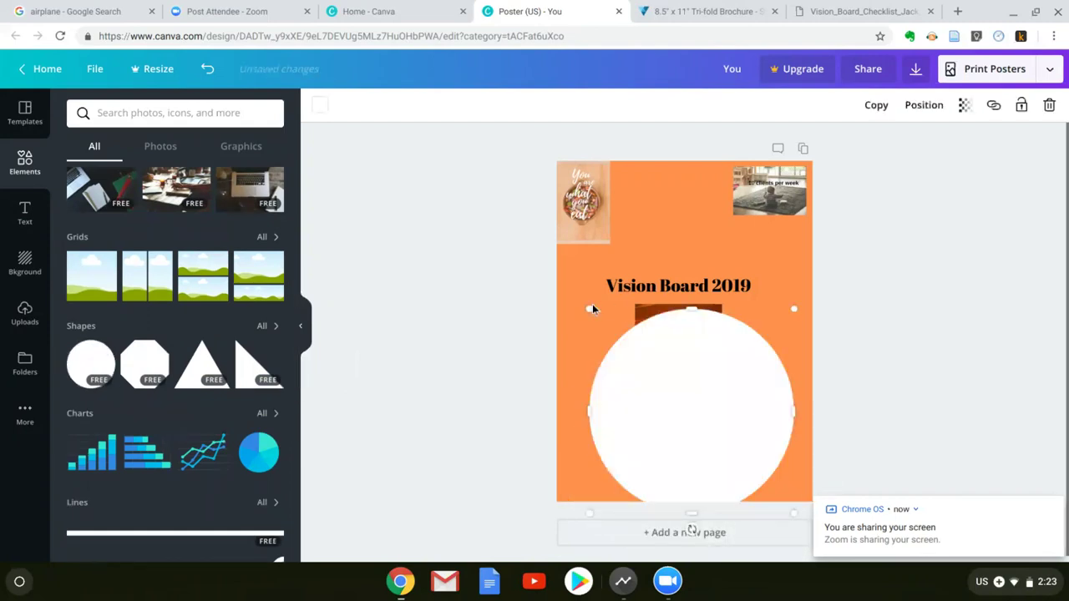
drag(590, 308, 696, 406)
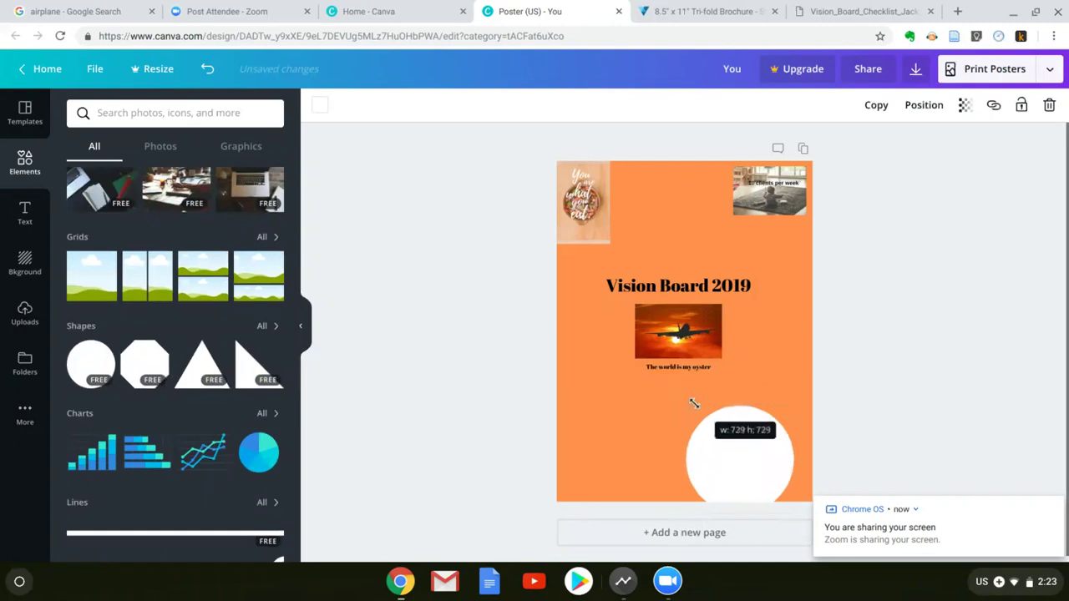
drag(751, 467, 632, 432)
click(714, 325)
drag(677, 367, 690, 318)
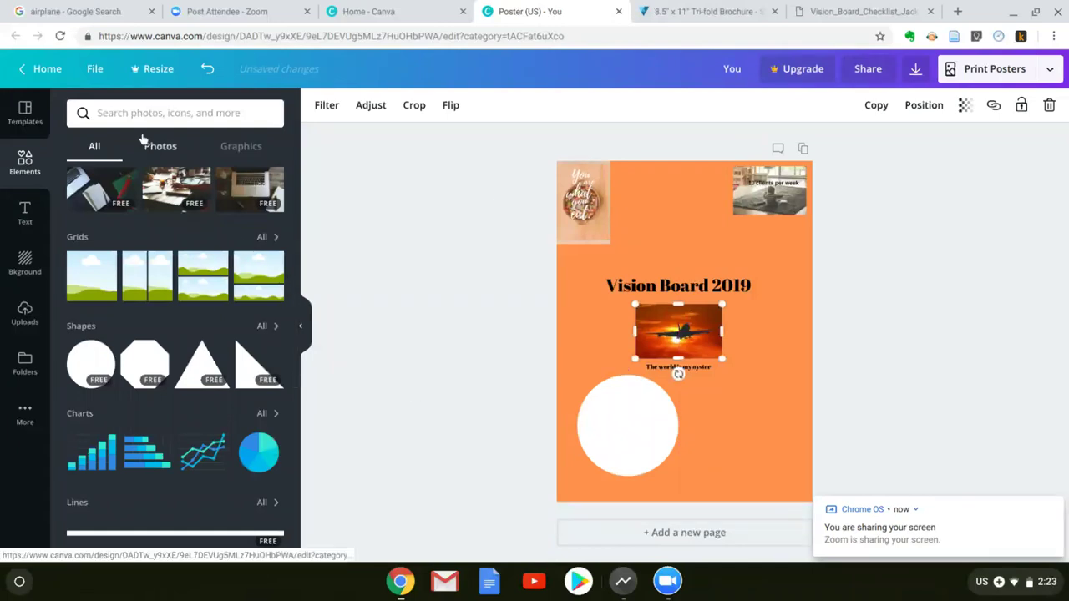
Step: Search Canva's photo elements for "child"
click(159, 147)
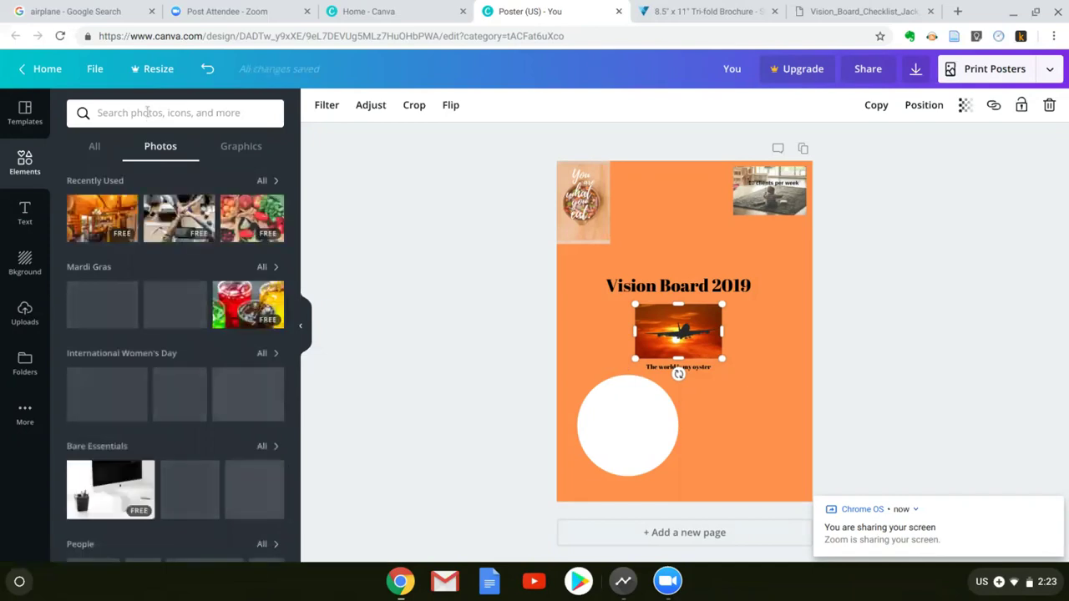
click(147, 112)
text(child)
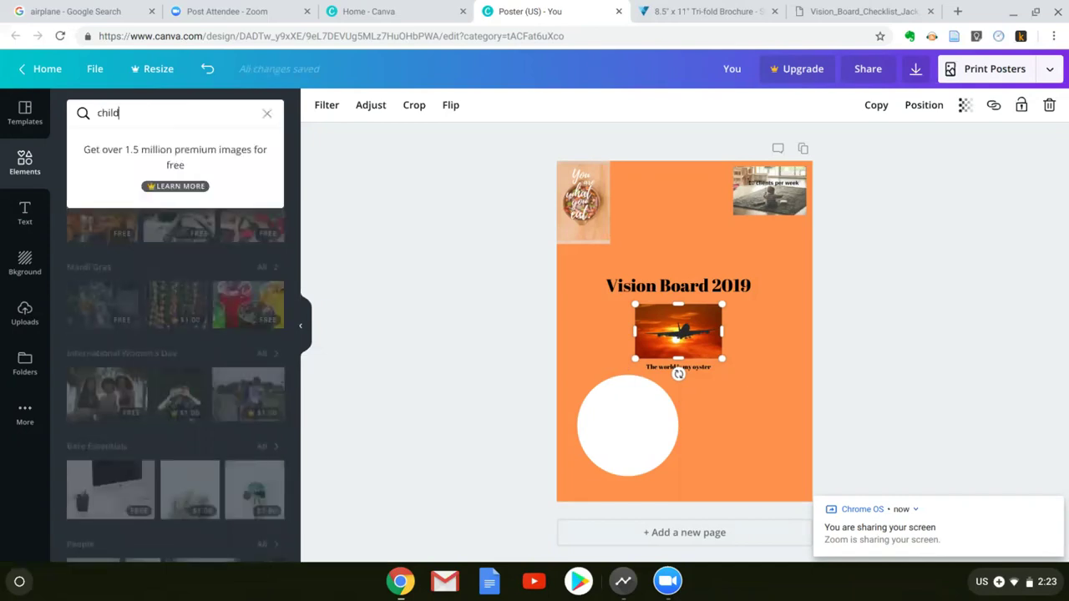
key(Return)
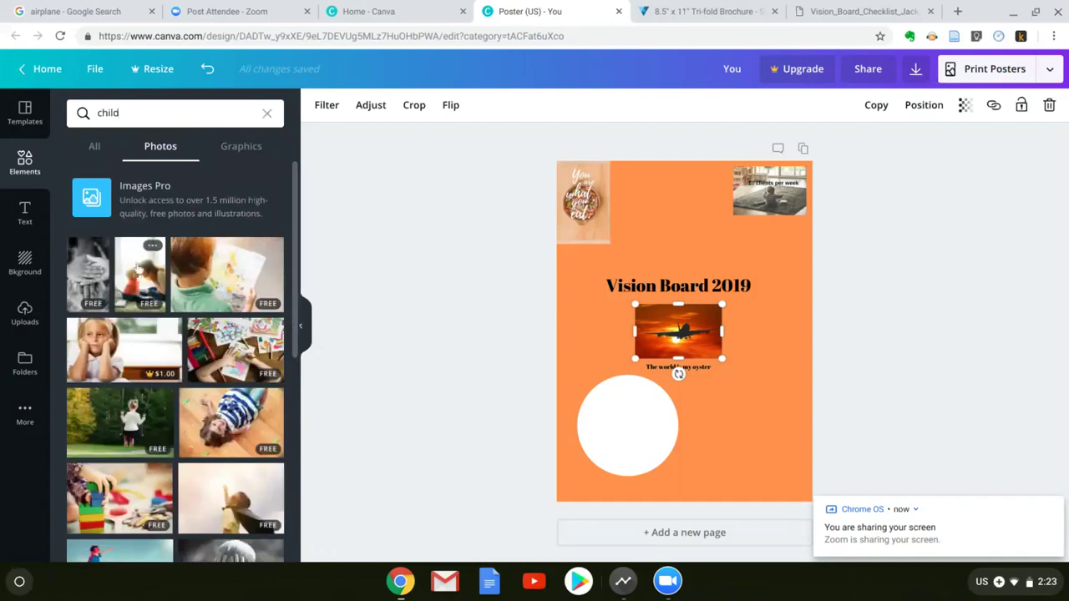
Step: Add the photo of the mother and child by the window, shrink it and fit it into the poster's lower-left corner
drag(138, 268, 695, 418)
drag(599, 303, 696, 431)
drag(718, 485, 590, 392)
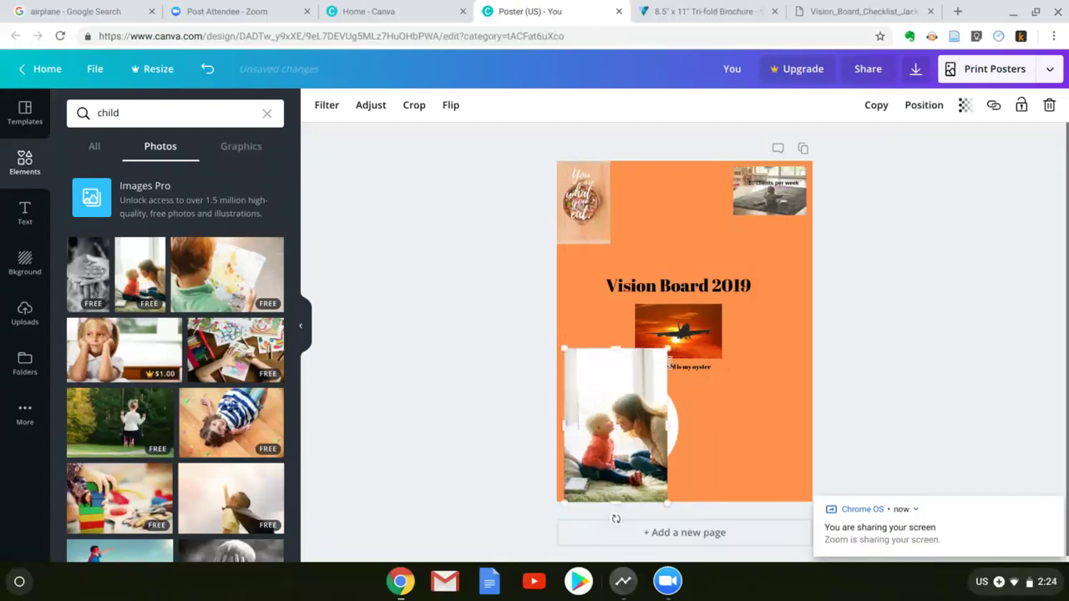
drag(666, 349, 602, 392)
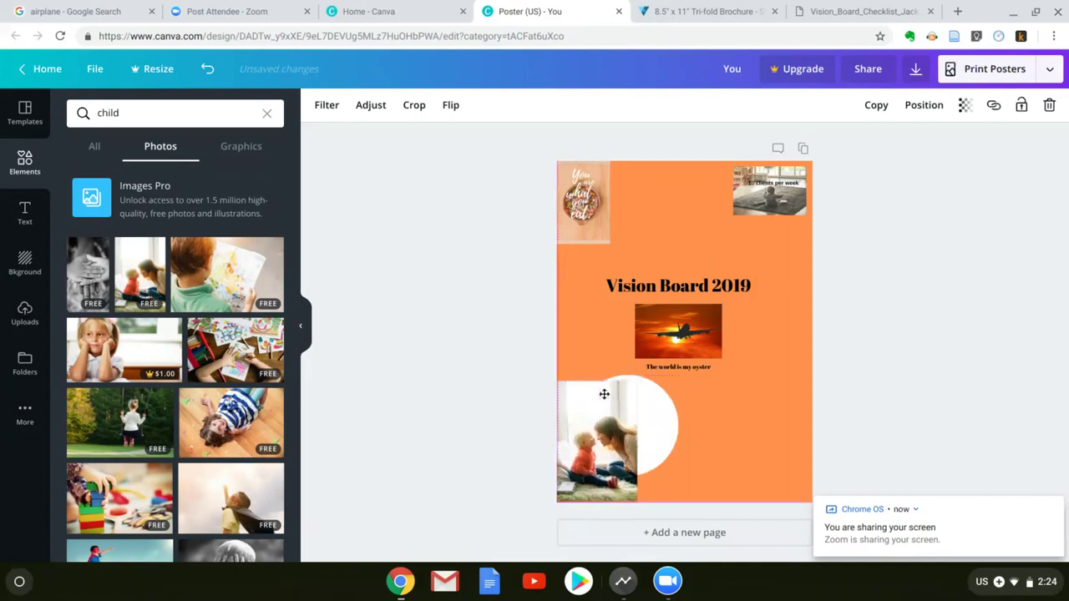
Step: Move the white circle clear of the mother-and-child photo into the poster's lower-right area and deselect it
click(672, 419)
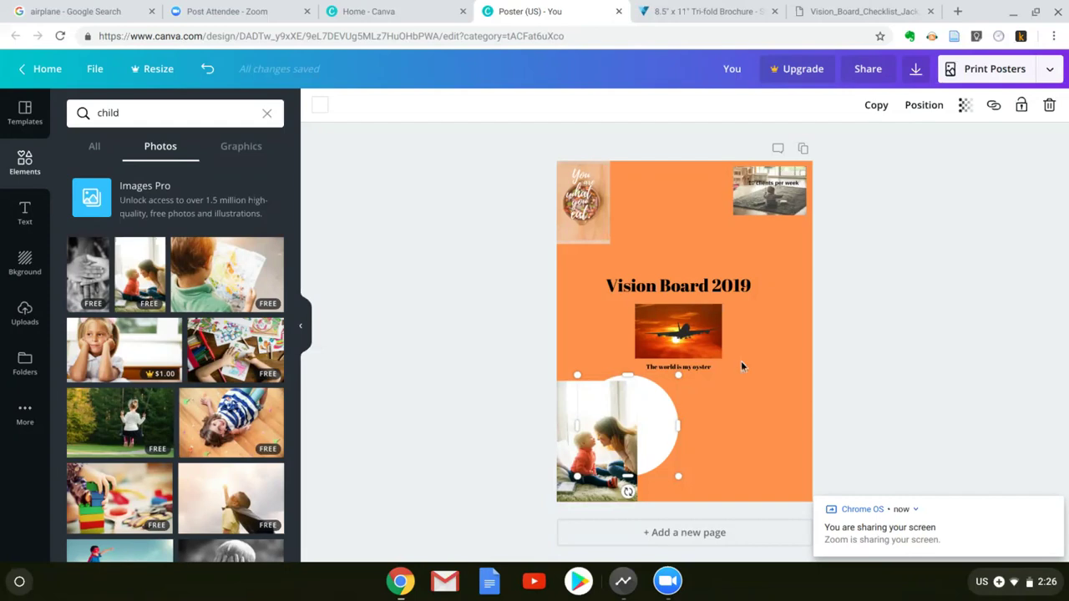
drag(663, 395, 793, 415)
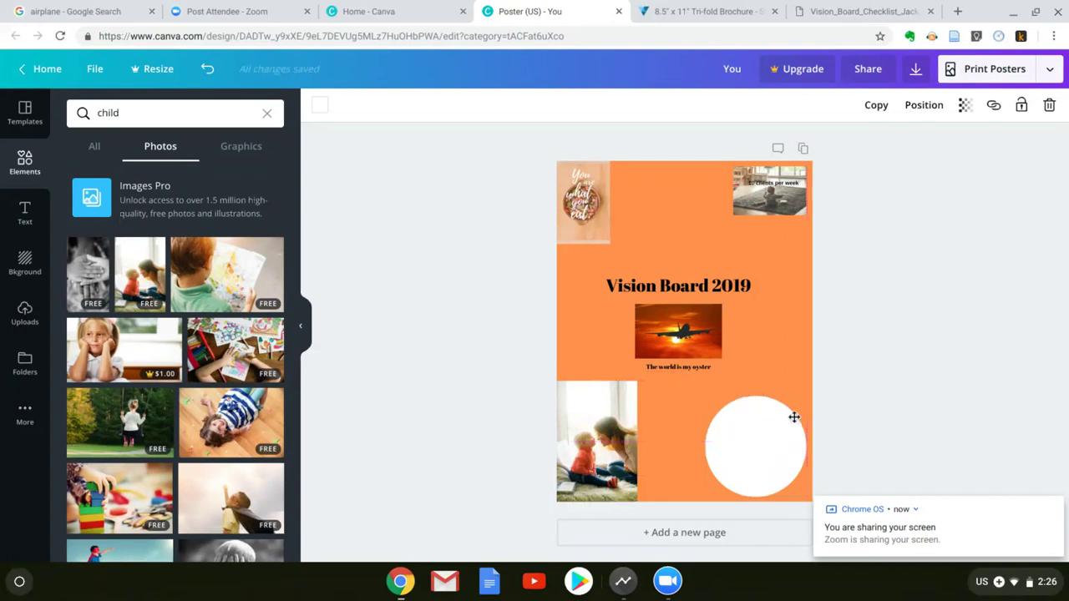
click(673, 214)
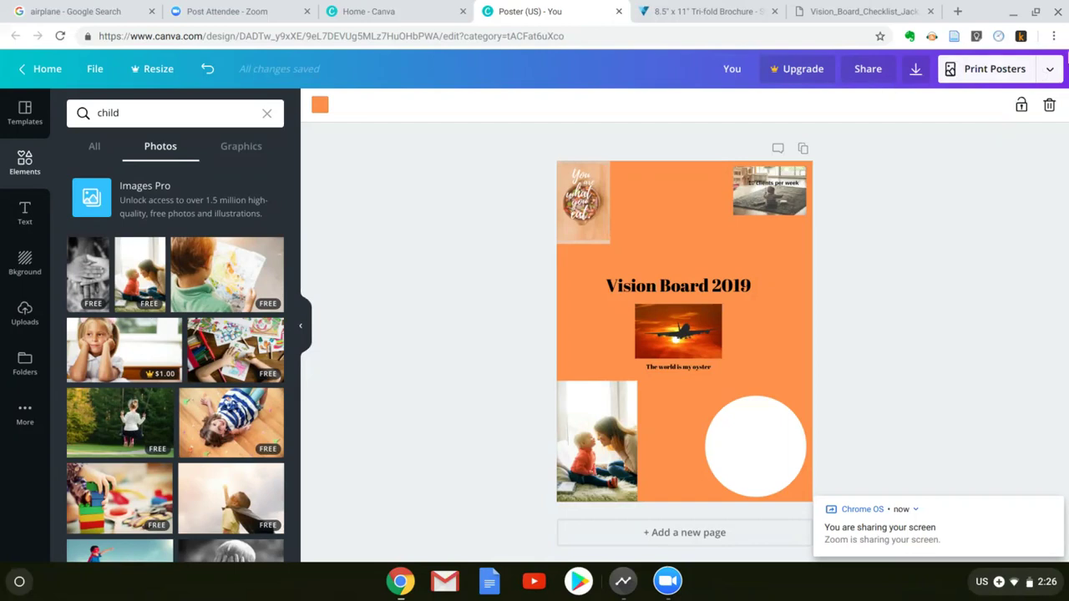
Step: Review the poster print order options, including the available sizes and the prices per number of copies
click(1051, 70)
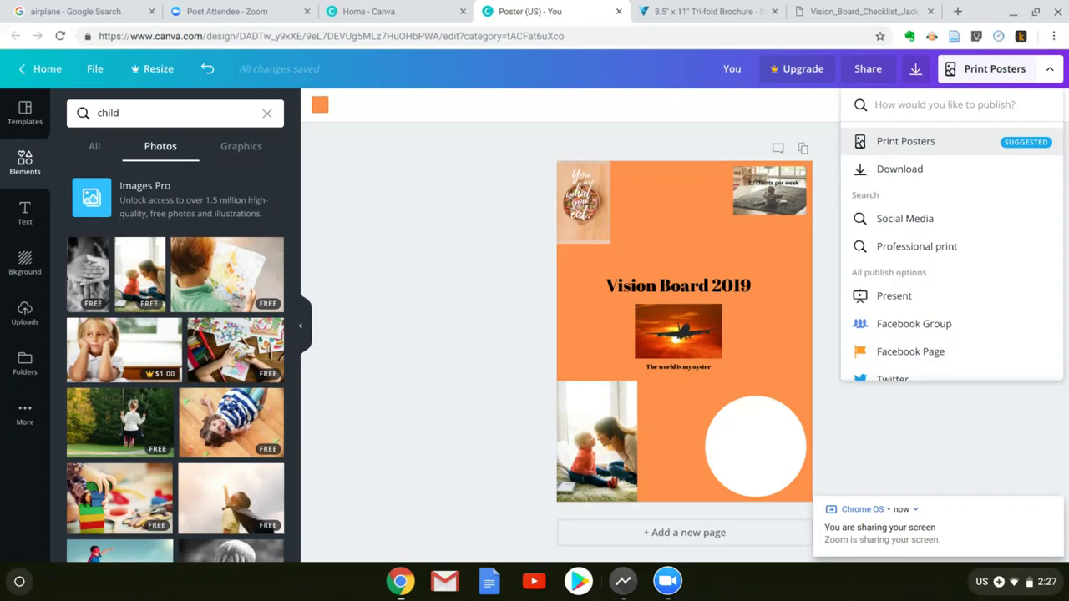
click(918, 143)
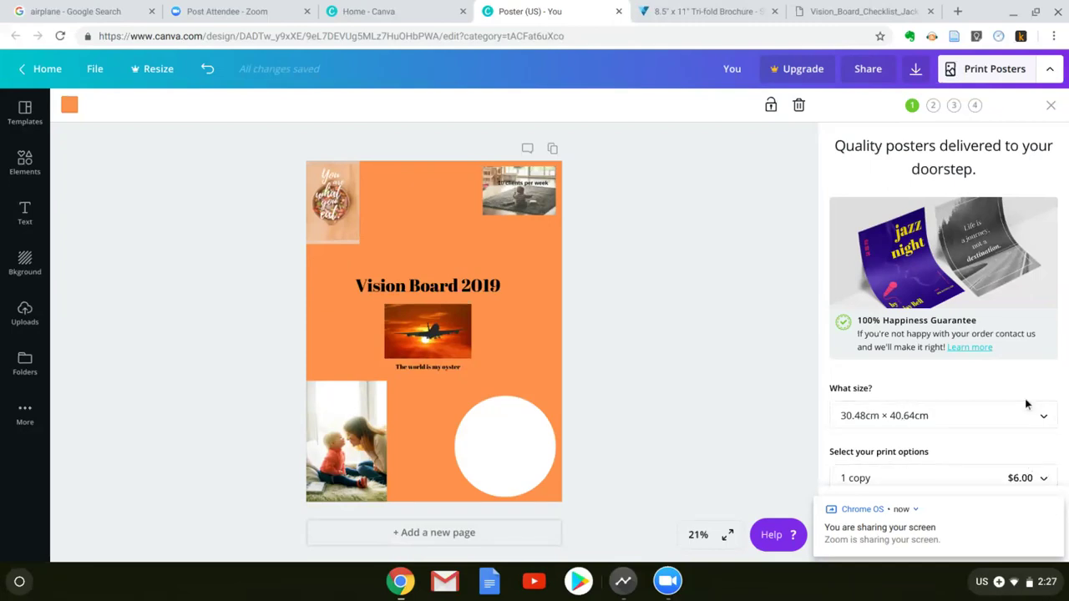
click(1044, 418)
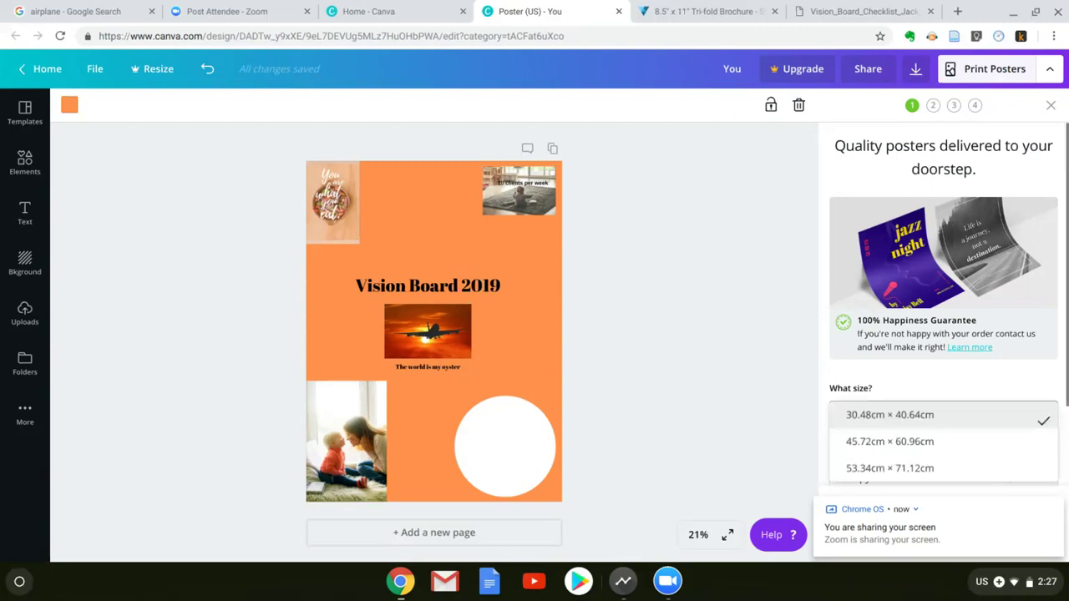
click(1044, 421)
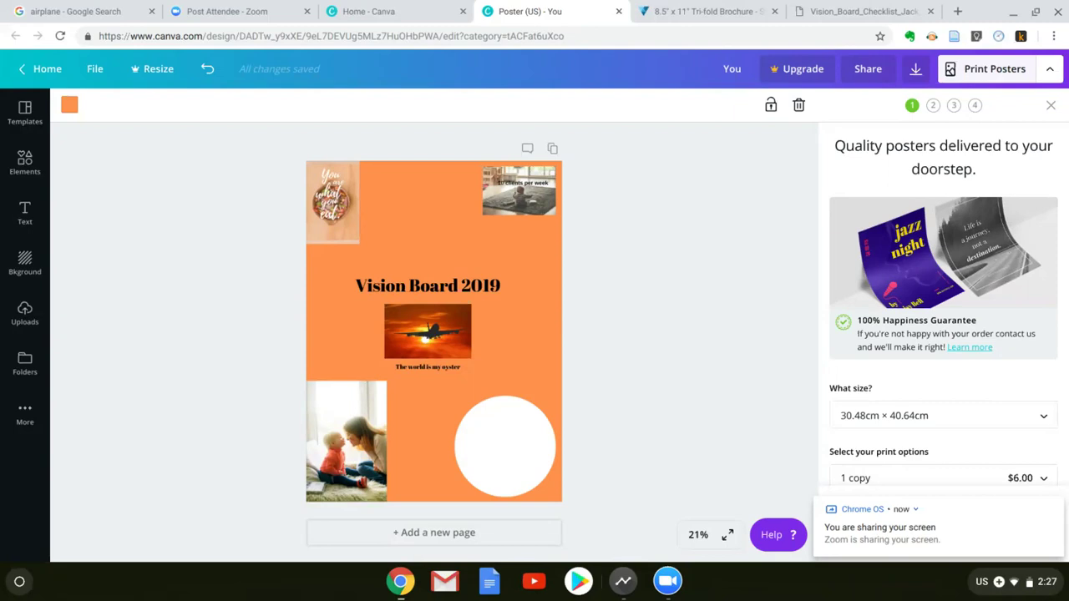
click(1041, 478)
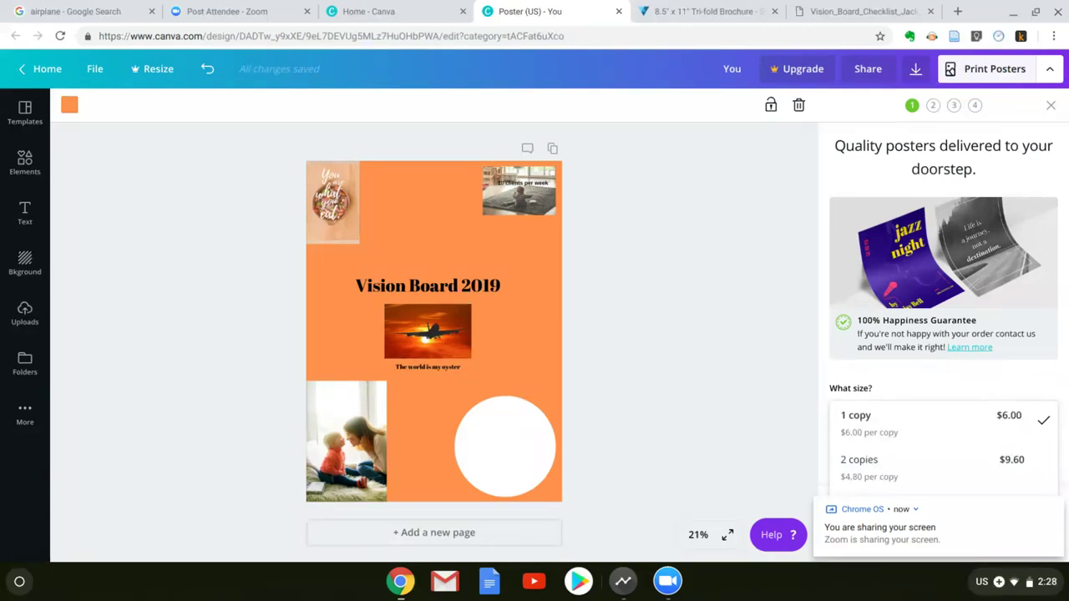
click(1042, 380)
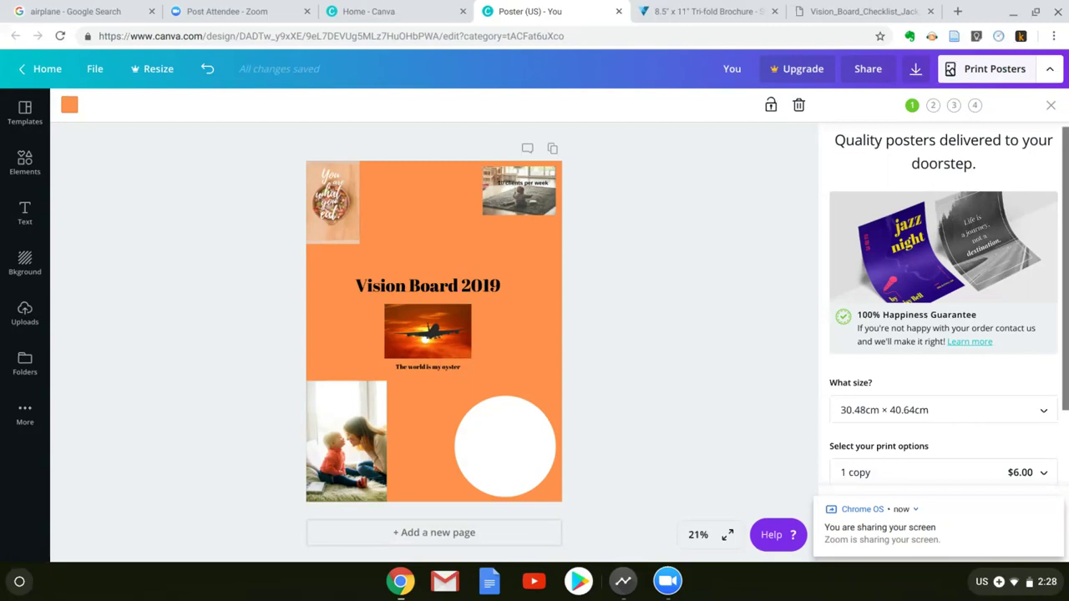
Step: Leave the print order, download the poster as a PNG file, and dismiss the download notification and the print offer
click(1050, 72)
click(1051, 70)
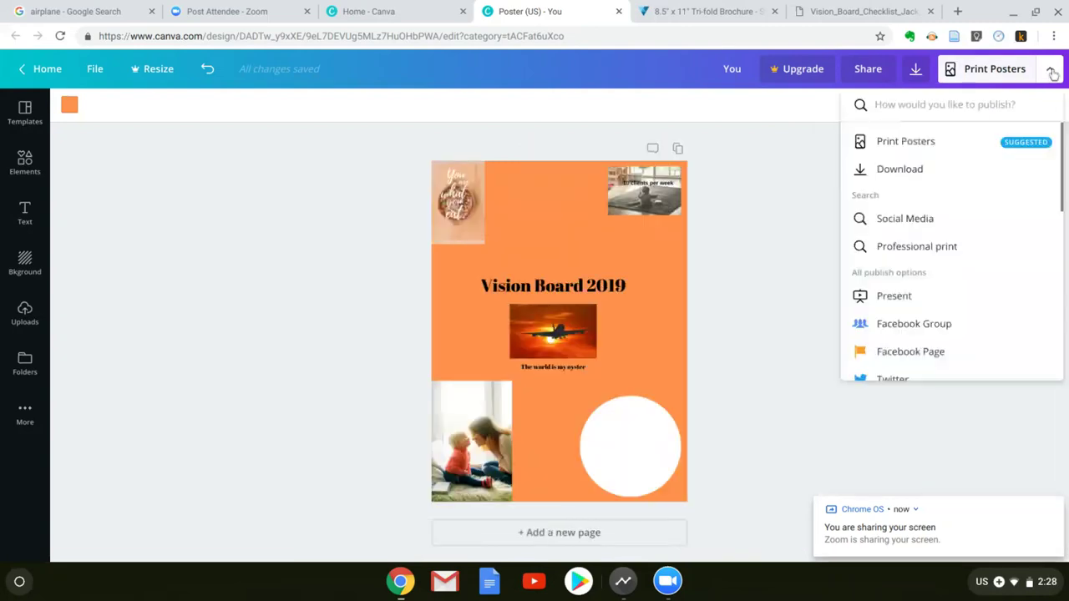
click(897, 172)
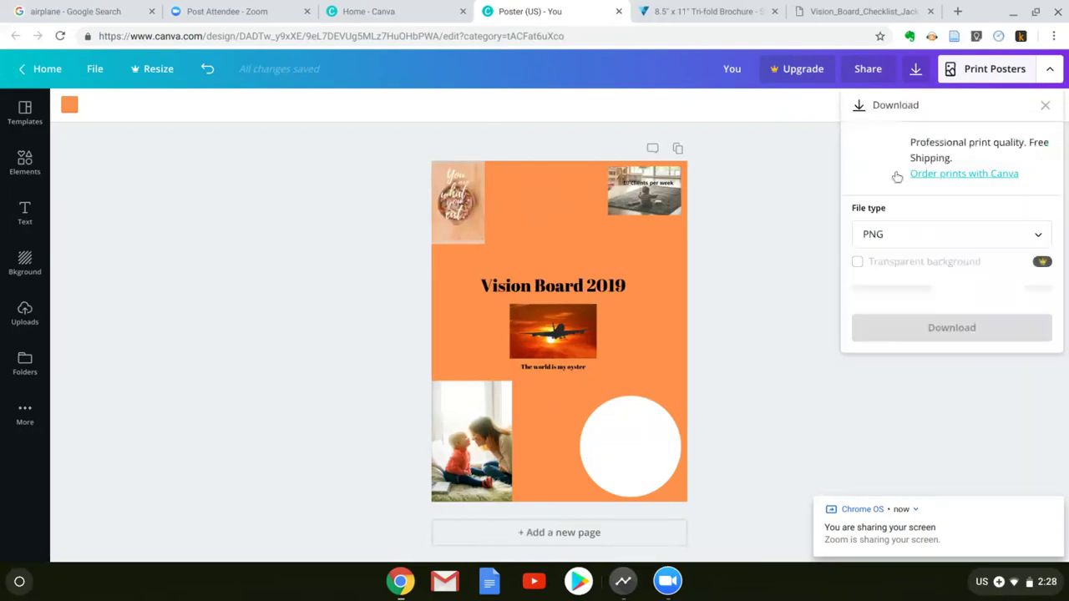
click(1038, 238)
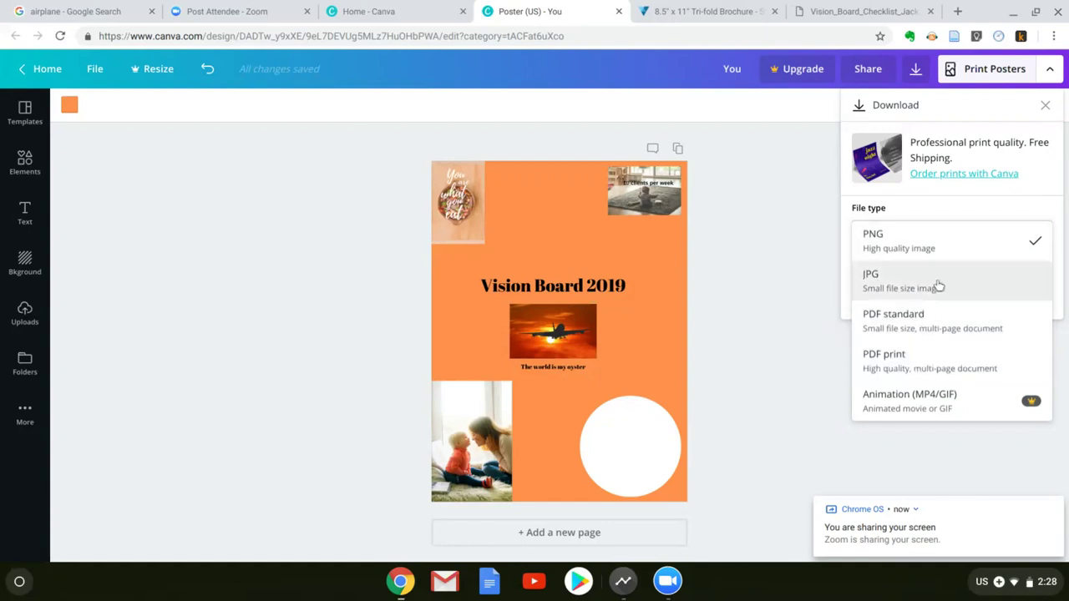
click(916, 248)
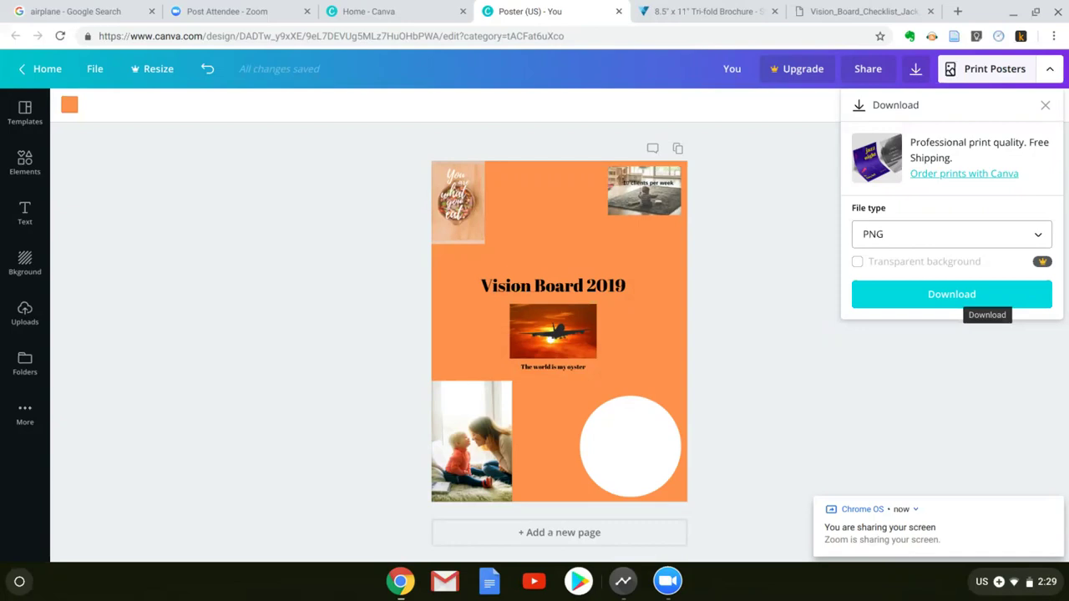
click(957, 302)
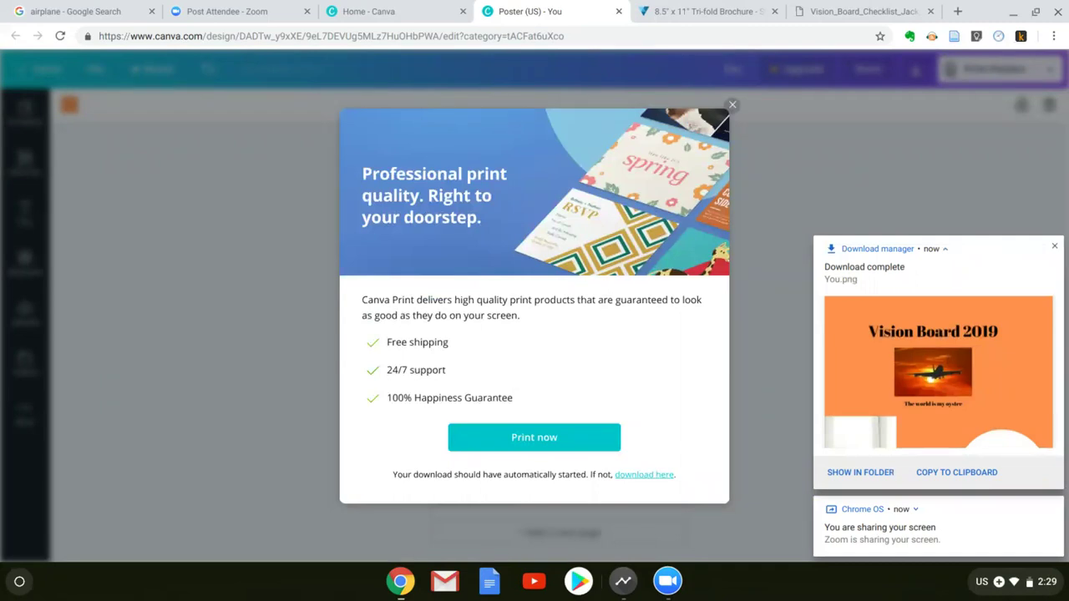
click(1055, 249)
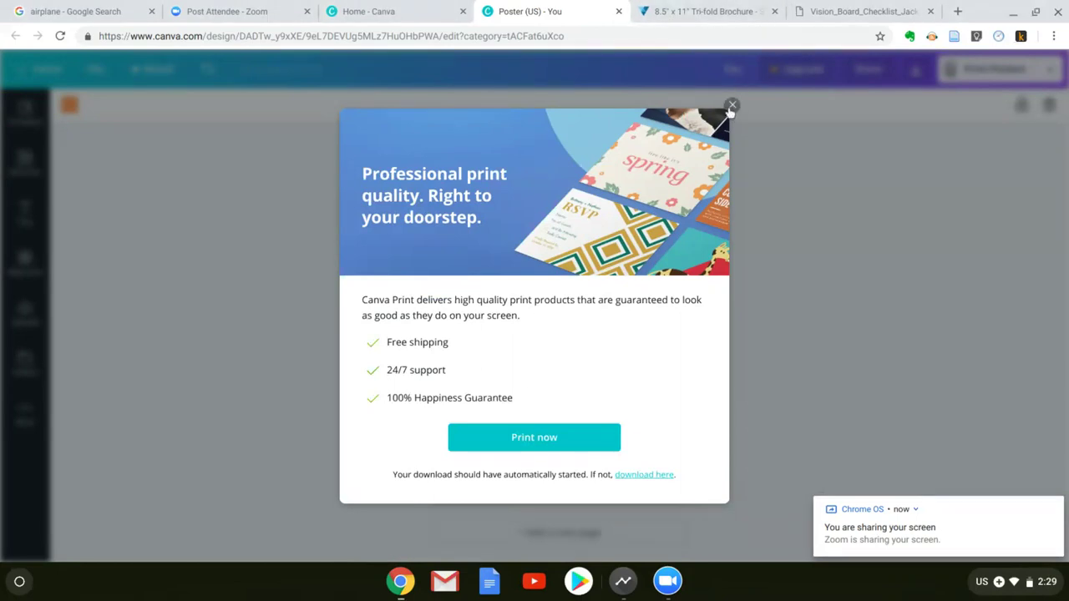
click(730, 107)
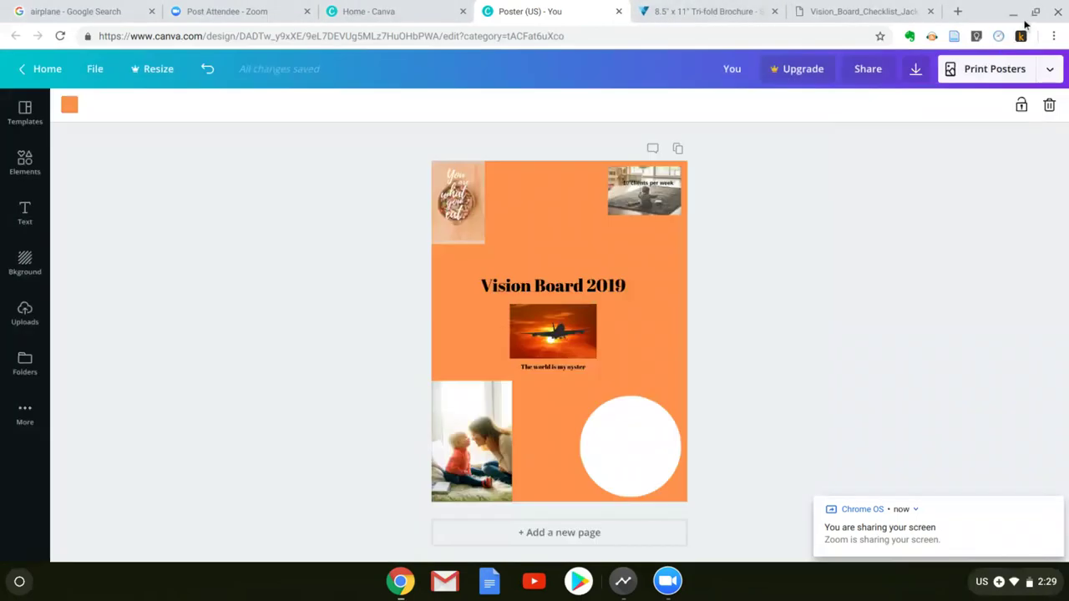
Step: Minimize the browser, switch to the Zoom meeting window and open its screen-sharing selection
click(1012, 11)
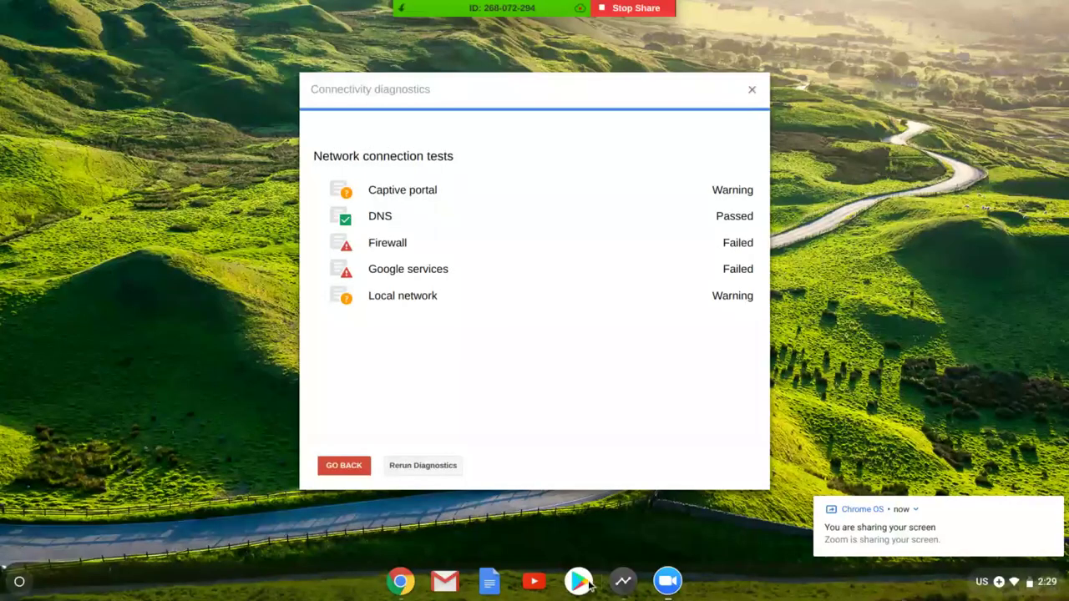
click(667, 584)
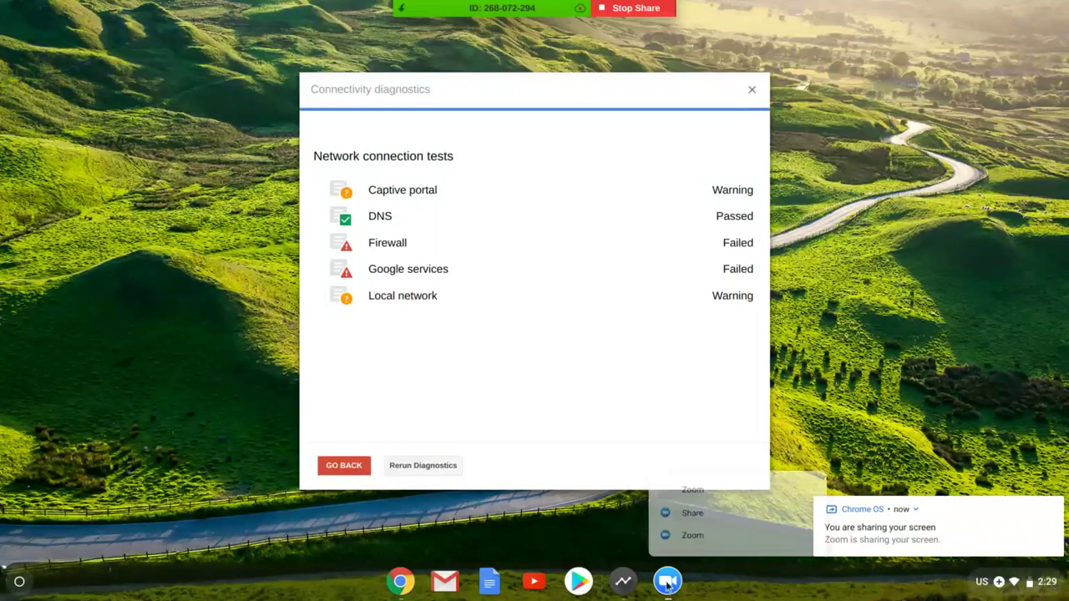
click(685, 535)
mouse_move(689, 356)
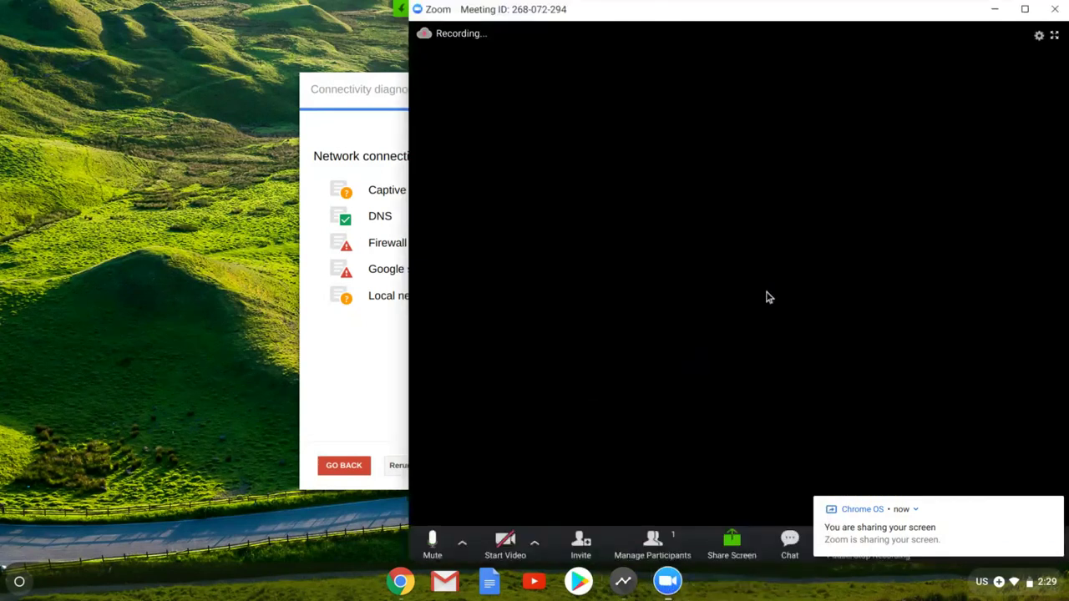
click(740, 547)
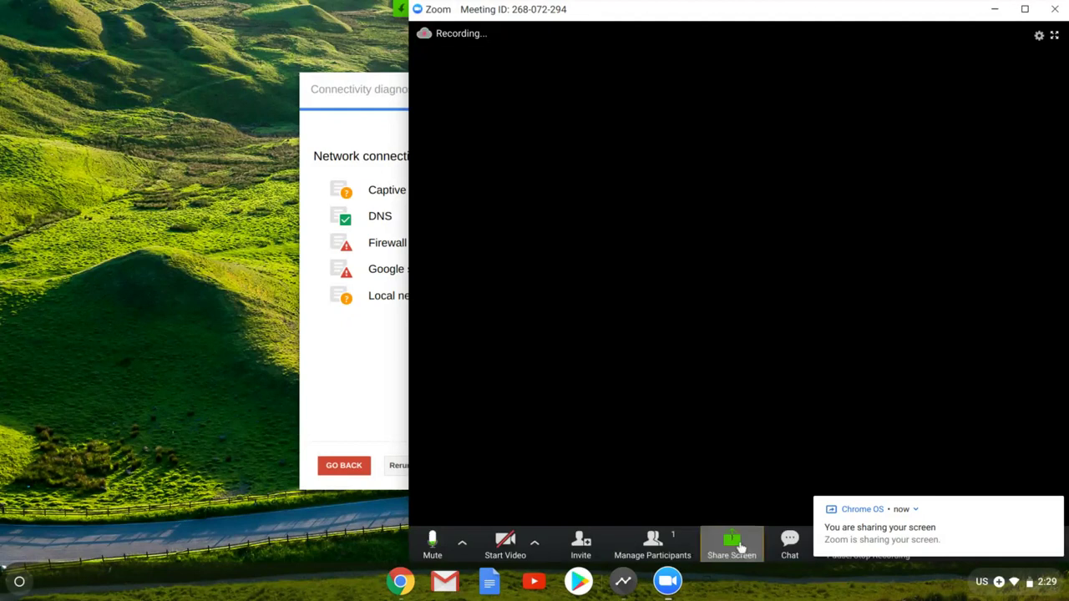
click(862, 431)
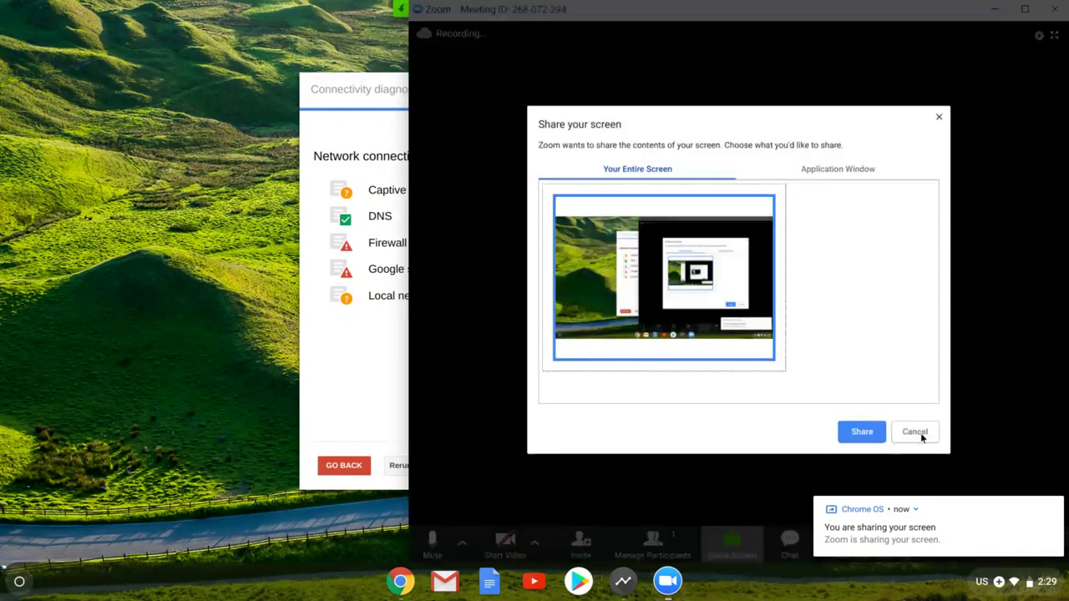